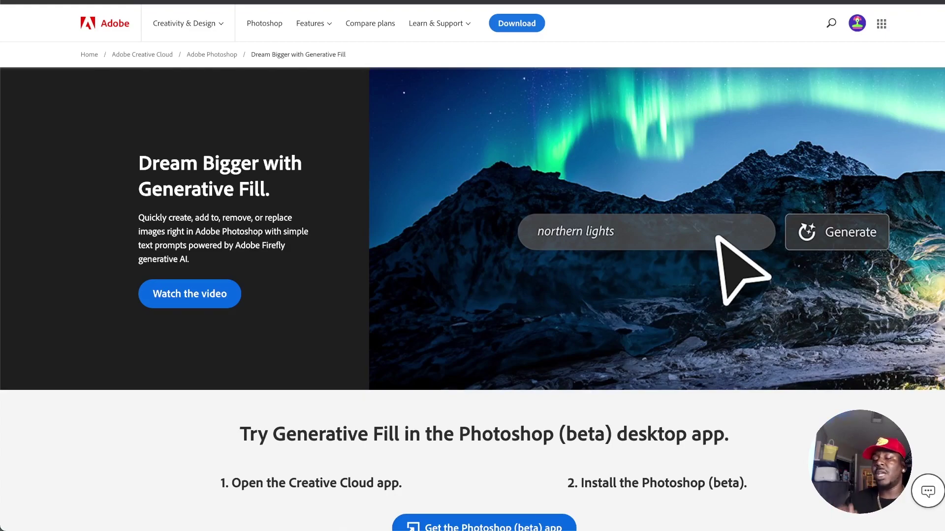
Read through Adobe's Generative Fill page, from the introduction and Photoshop (beta) installation steps to the feature descriptions.
triple_click(186, 189)
scroll(186, 263, down, 1)
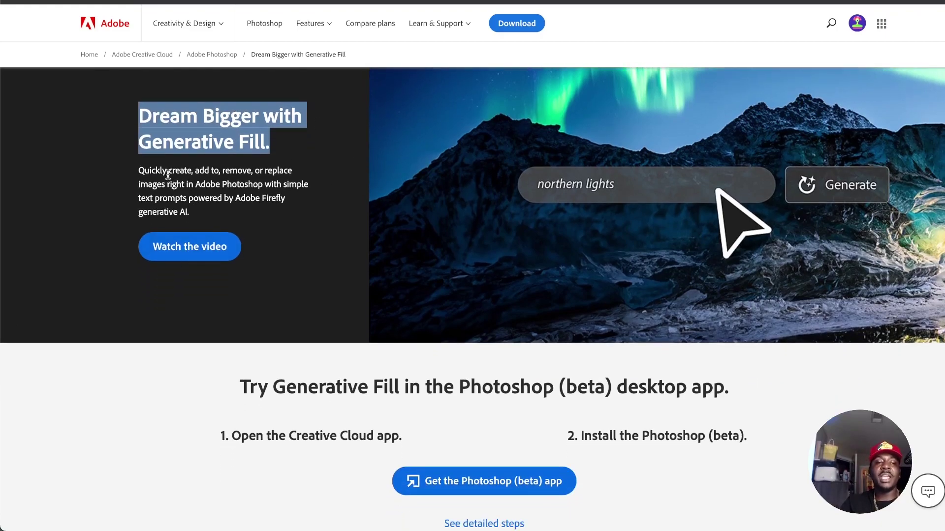
scroll(263, 179, down, 1)
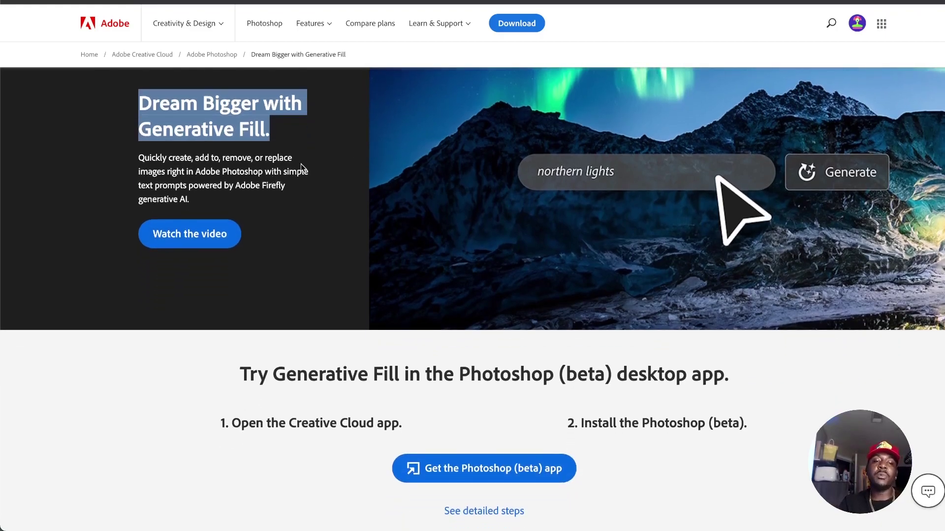
scroll(301, 193, down, 5)
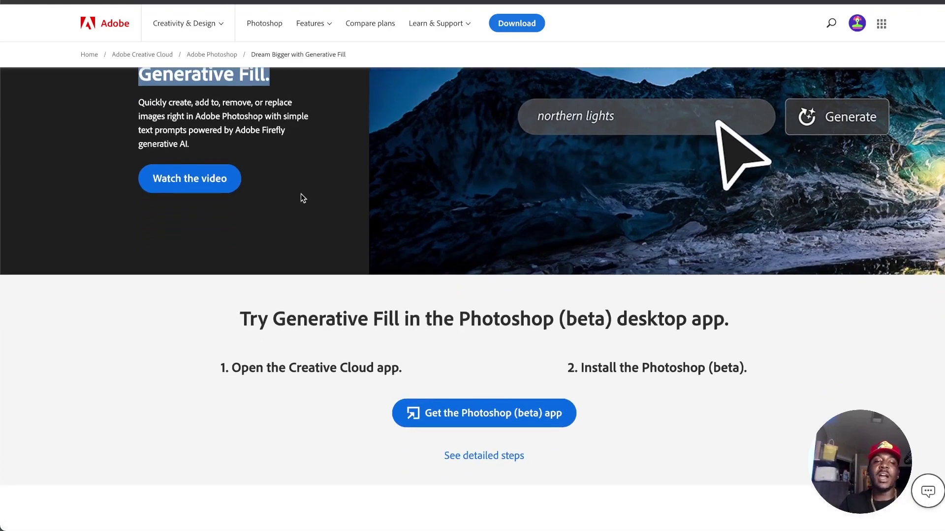
scroll(301, 198, down, 5)
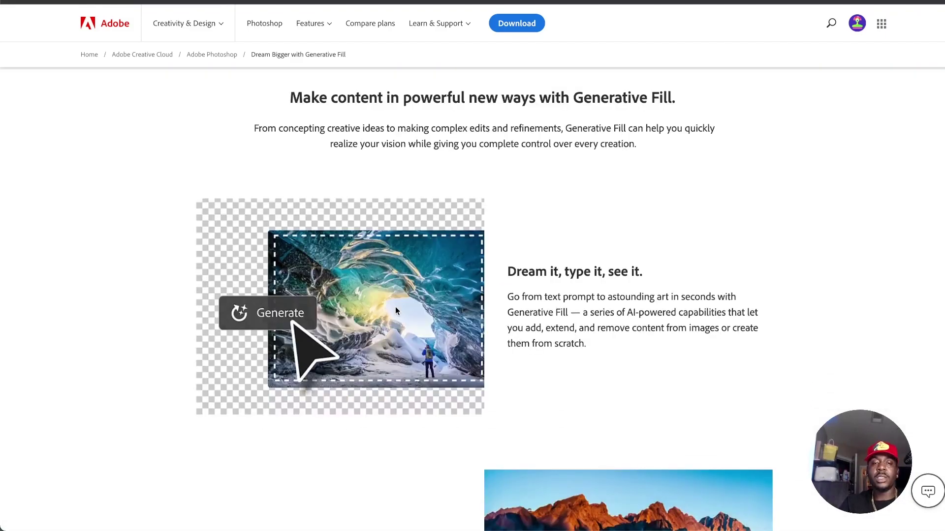
scroll(572, 286, down, 5)
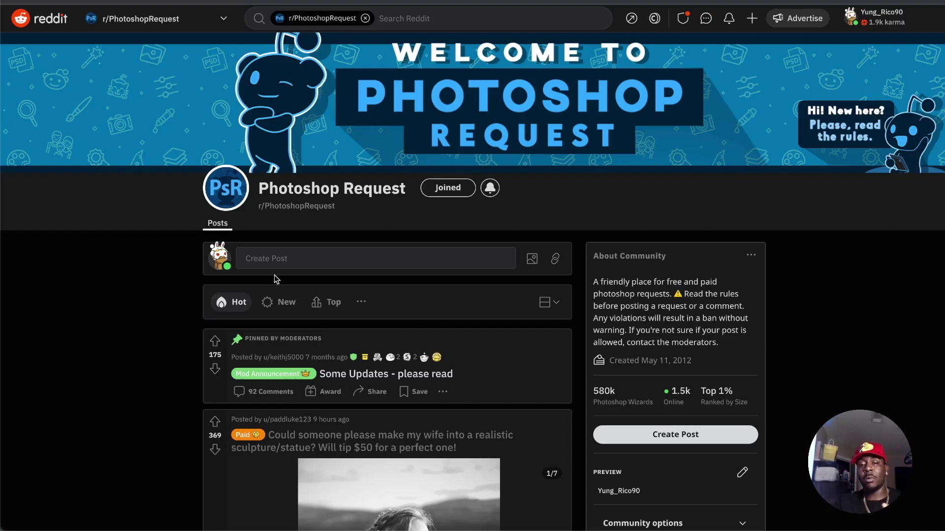
Open the paid r/PhotoshopRequest post asking for a wife's photo as a realistic sculpture/statue and read its title.
scroll(274, 275, down, 6)
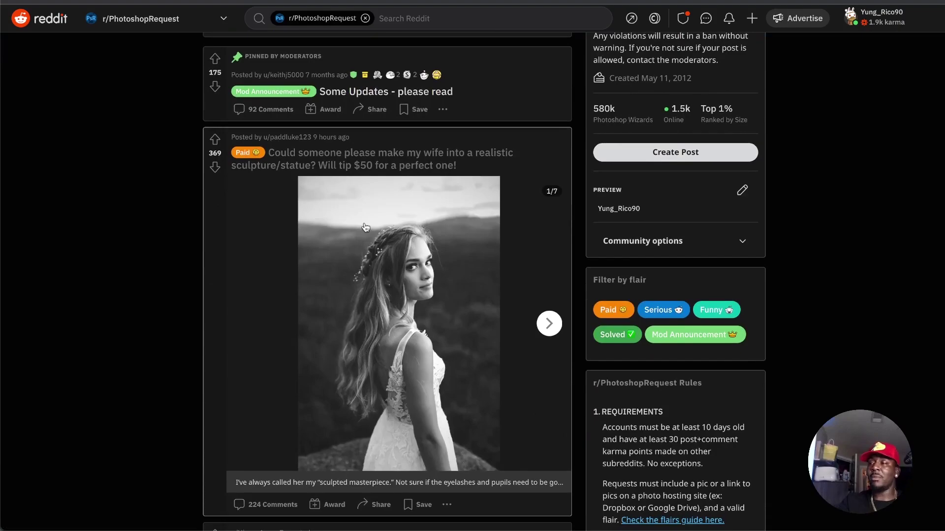
click(396, 235)
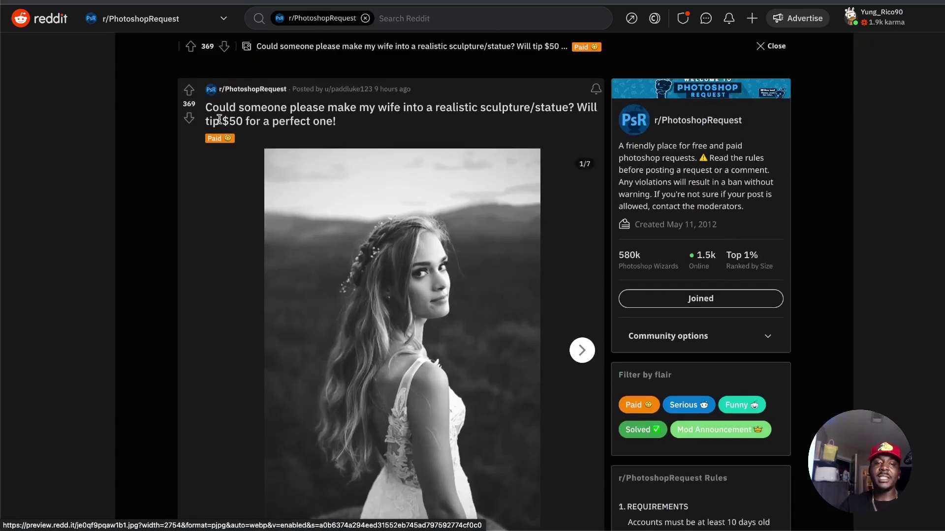
drag(222, 111, 452, 118)
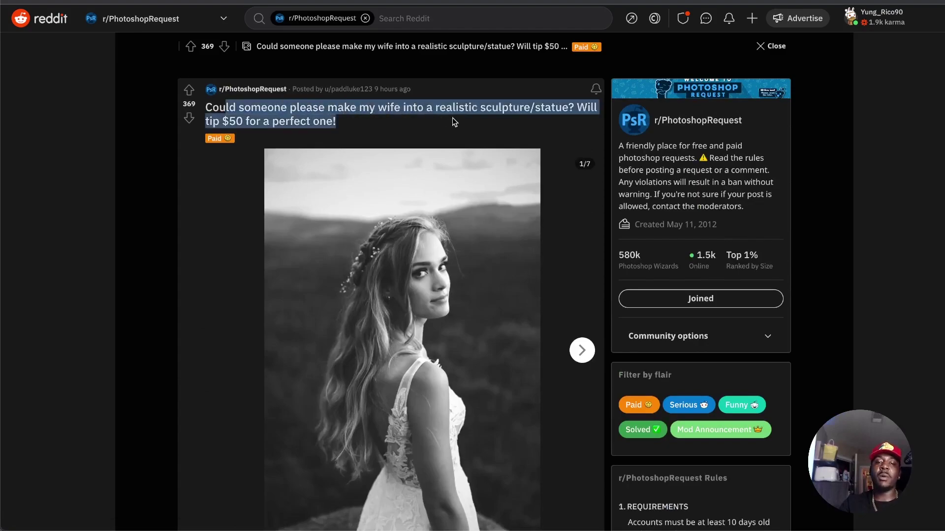
click(548, 122)
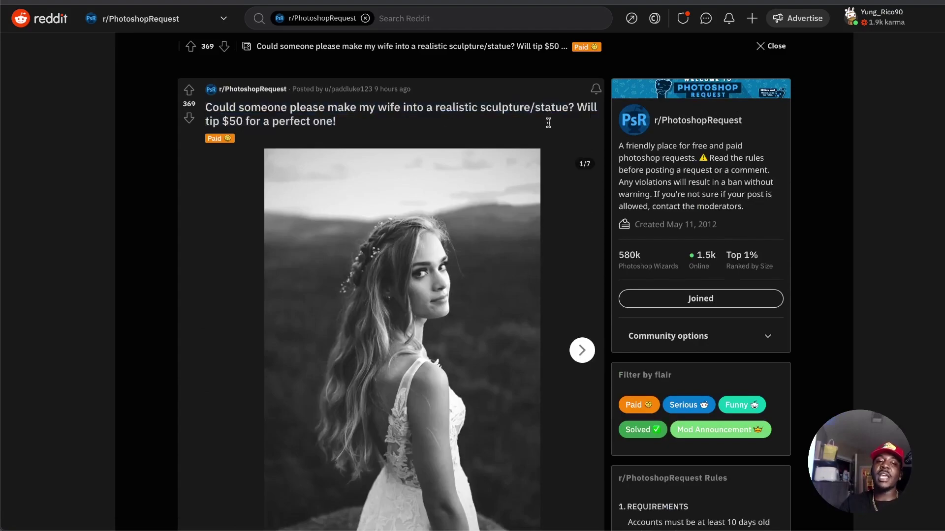
Examine the watermarked AI statue edit in the post's comments and compare it with the original photo.
scroll(244, 290, down, 4)
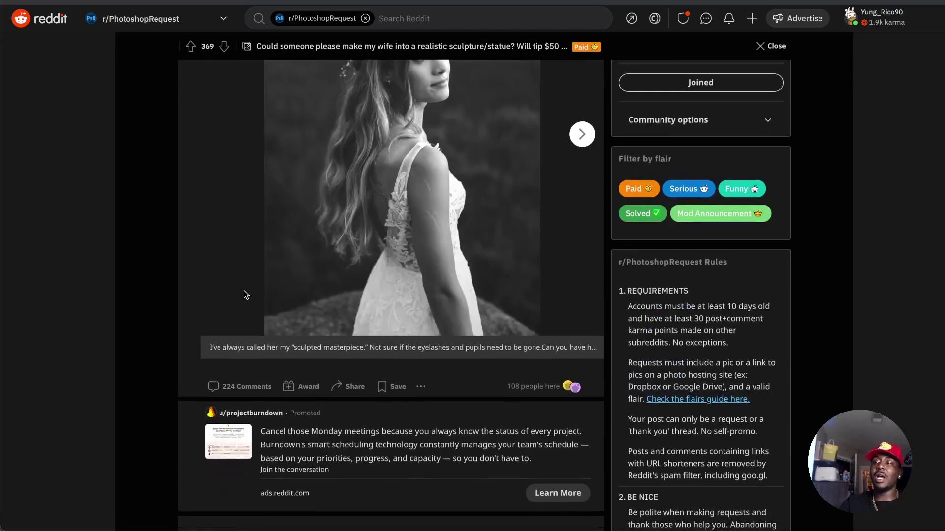
scroll(243, 290, down, 15)
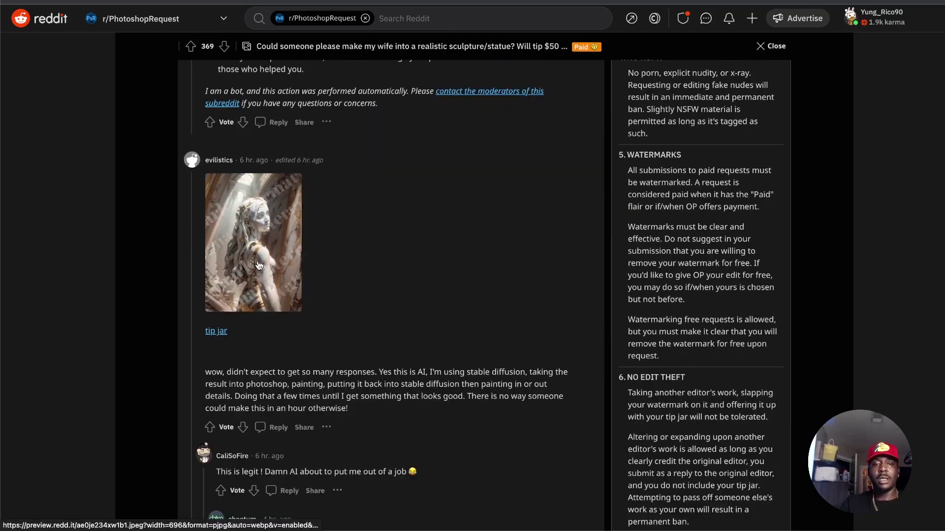
click(259, 265)
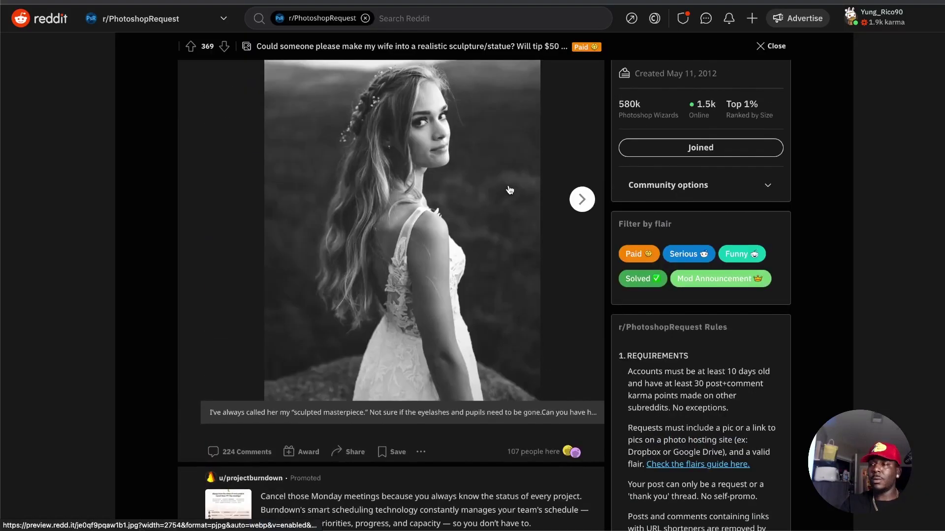
scroll(510, 190, up, 1)
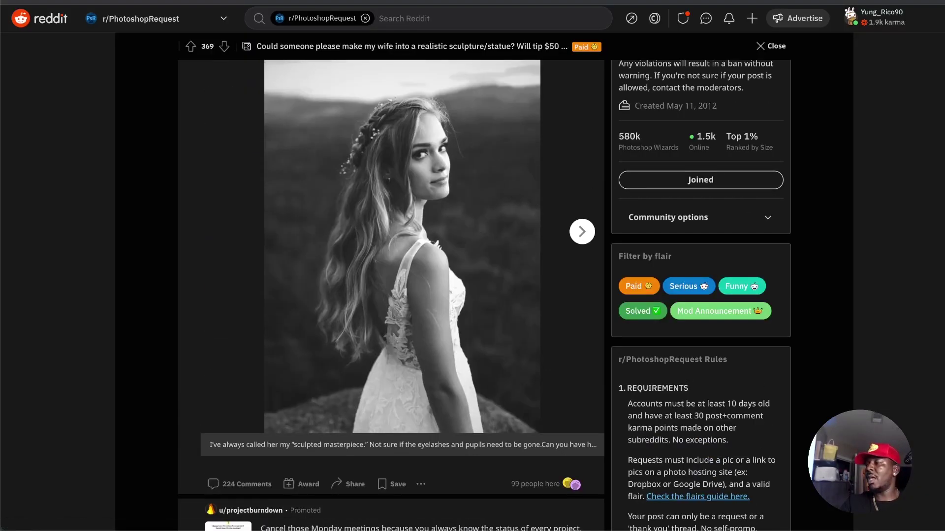
Switch to Photoshop and reposition its window and canvas so the bride photo and document tabs are in view.
key(super+Tab)
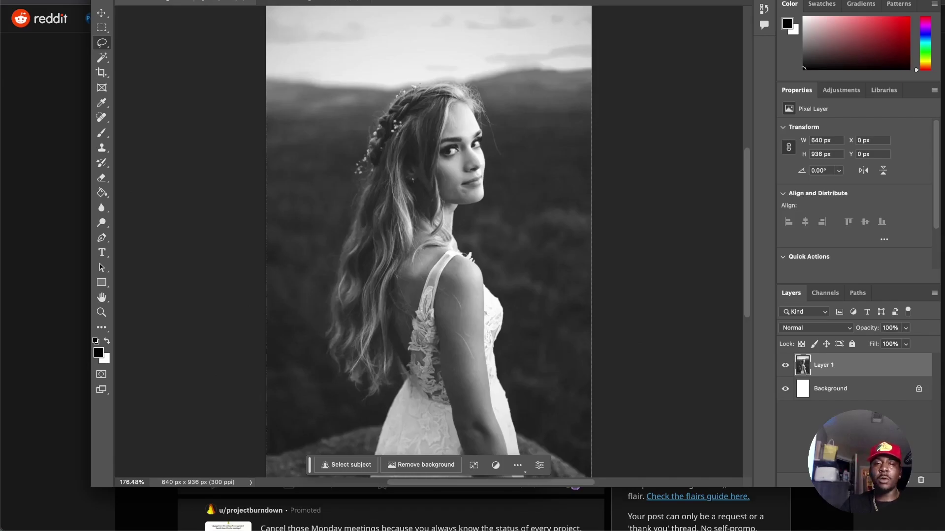
drag(492, 2, 446, 27)
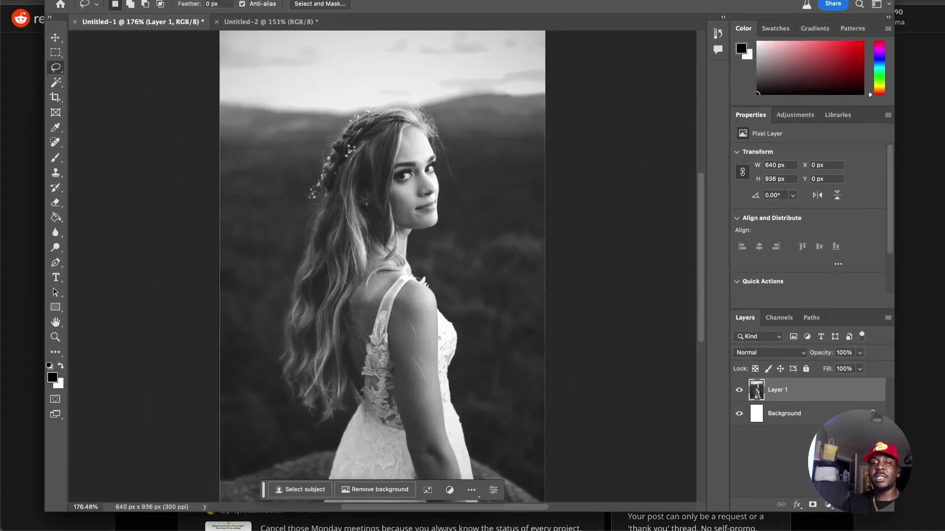
scroll(518, 154, down, 2)
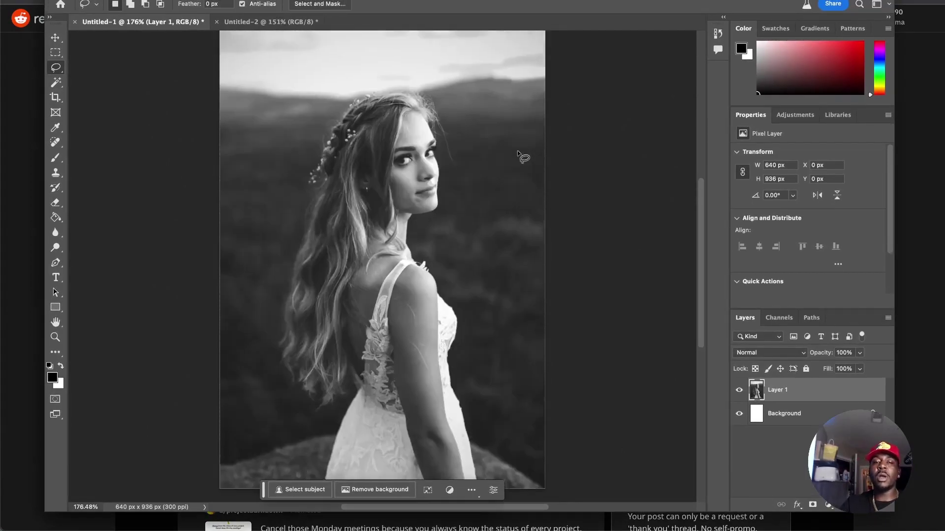
scroll(518, 153, up, 3)
scroll(519, 153, down, 3)
scroll(518, 153, left, 1)
scroll(574, 144, left, 2)
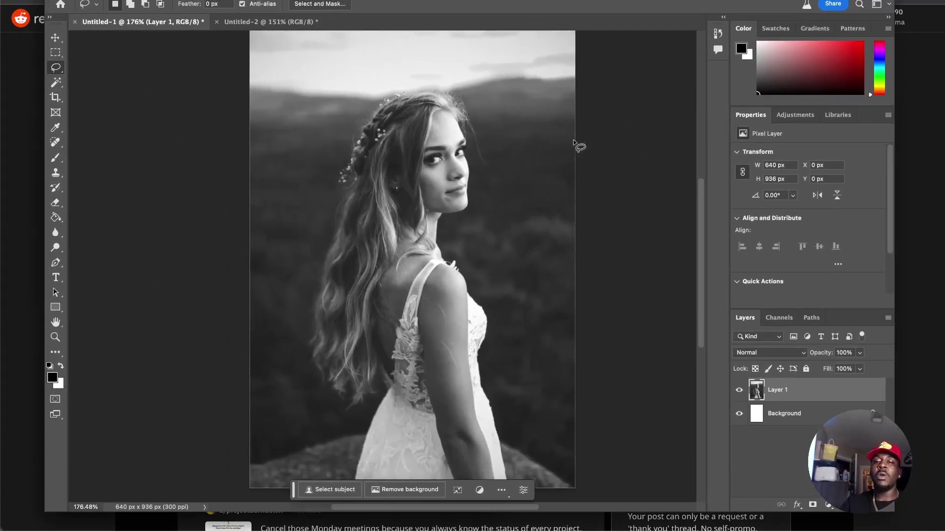
Select the woman with Select Subject and copy the selection from Layer 1 to a new layer.
click(55, 37)
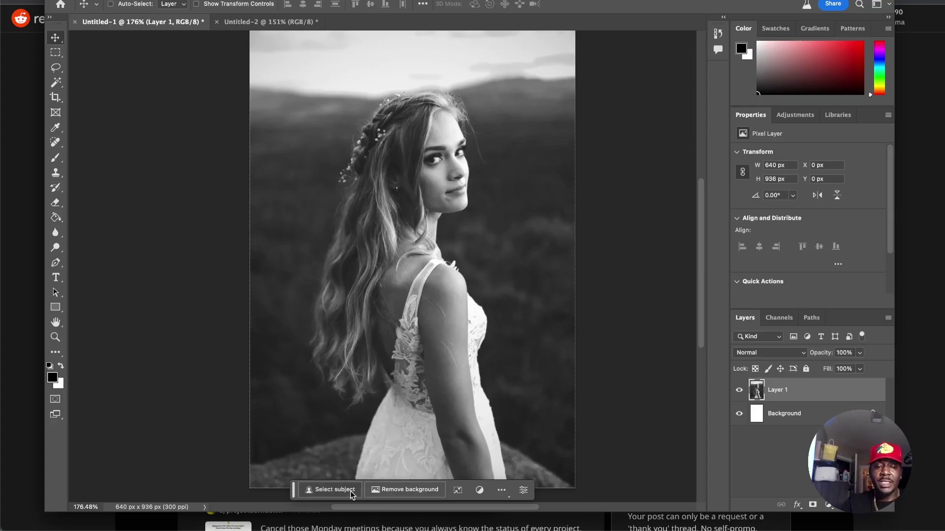
click(335, 489)
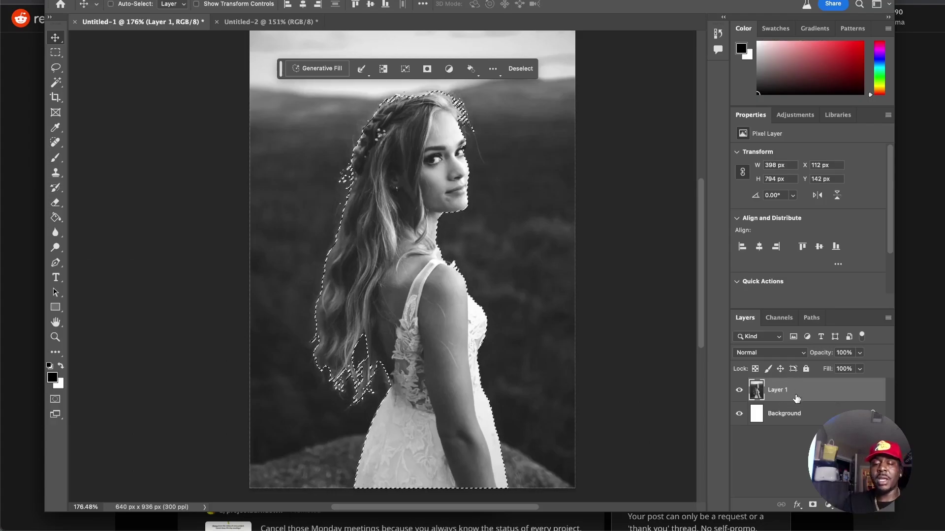
key(ctrl)
key(ctrl+j)
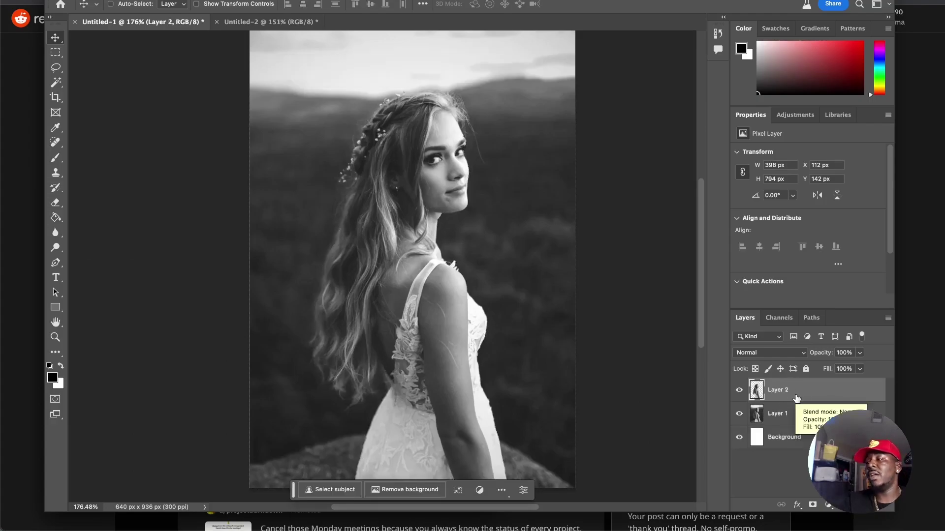
Hide Layer 1 and the Background to check the cutout, and show Layer 1 again.
click(740, 422)
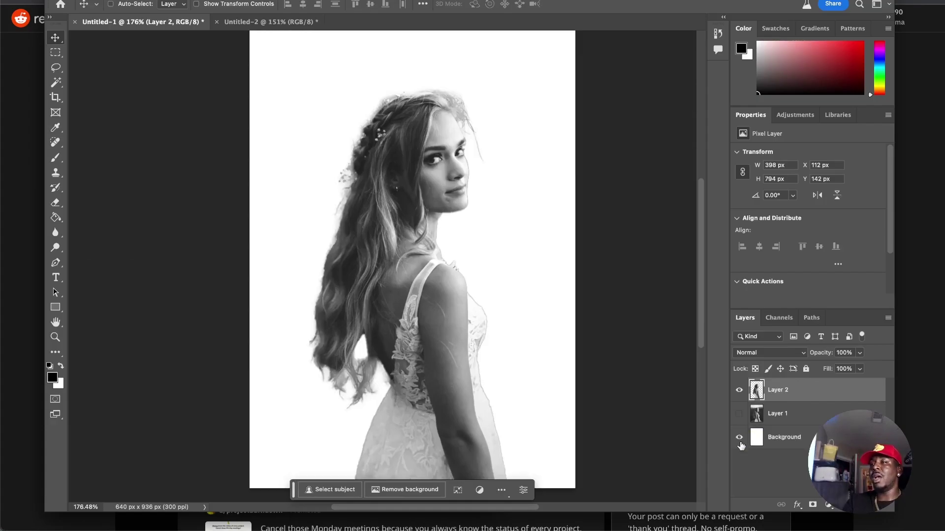
click(740, 444)
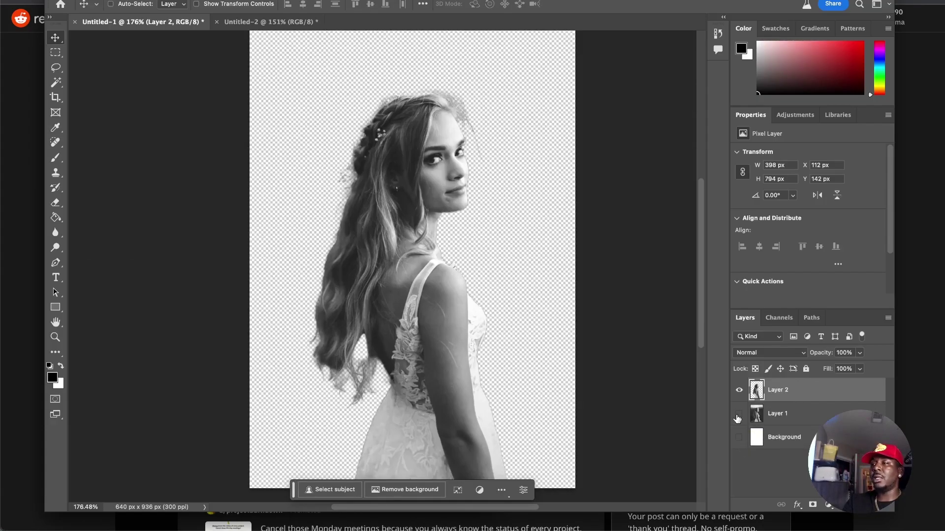
click(738, 414)
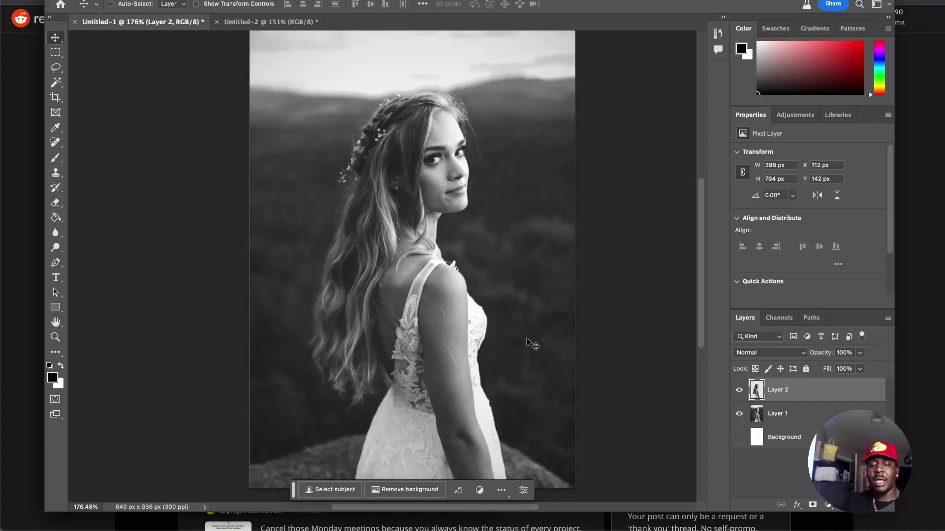
Load Layer 2's outline as a selection, add an empty layer above it, and reselect the outline after deselecting it.
key(super)
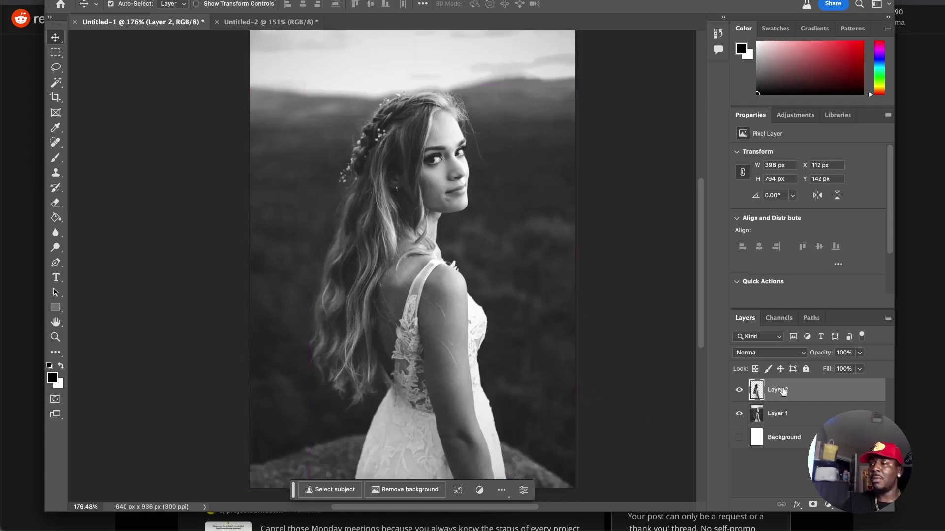
super+click(756, 391)
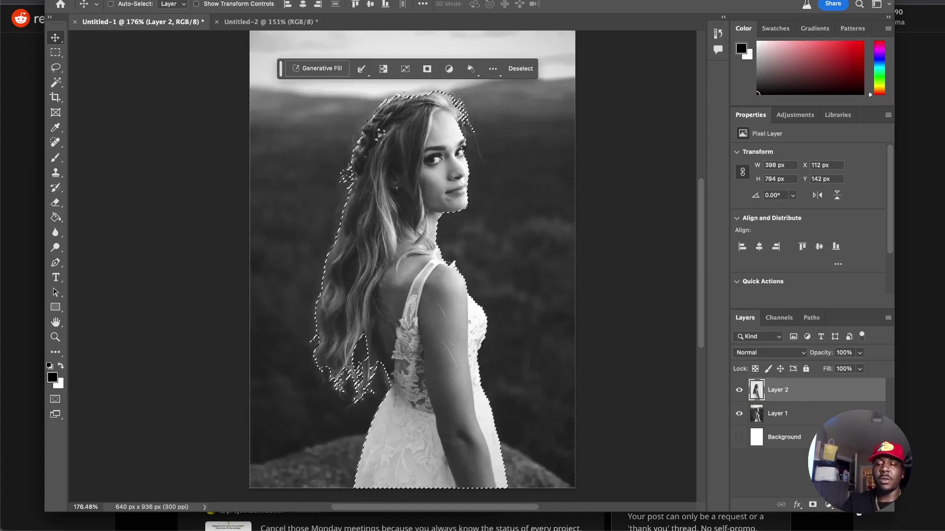
click(860, 504)
key(super+d)
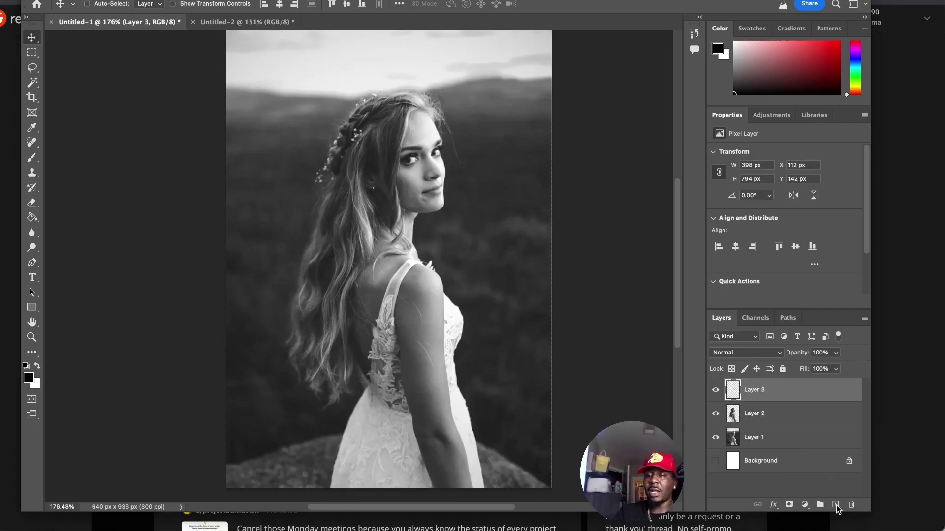
key(super+shift+d)
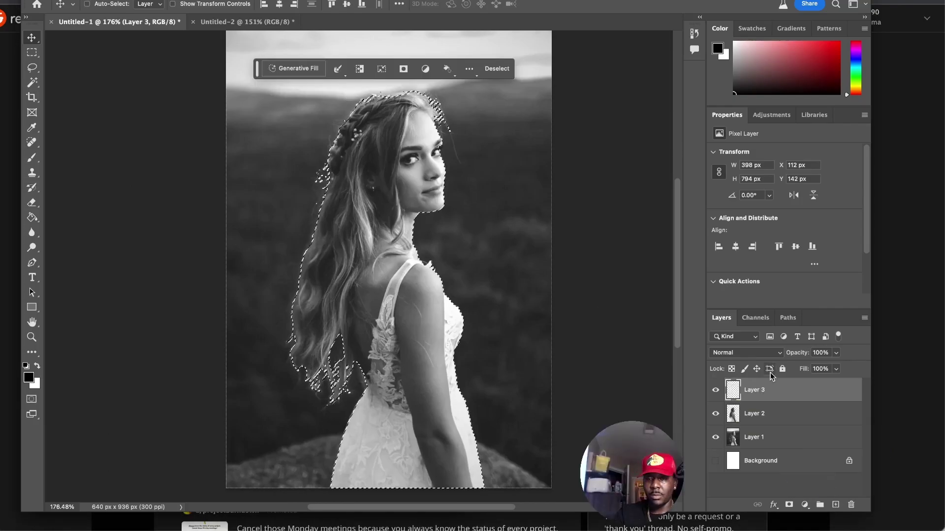
Generate a Generative Fill in the woman's selection with the prompt "statue sculpture white marble".
click(299, 69)
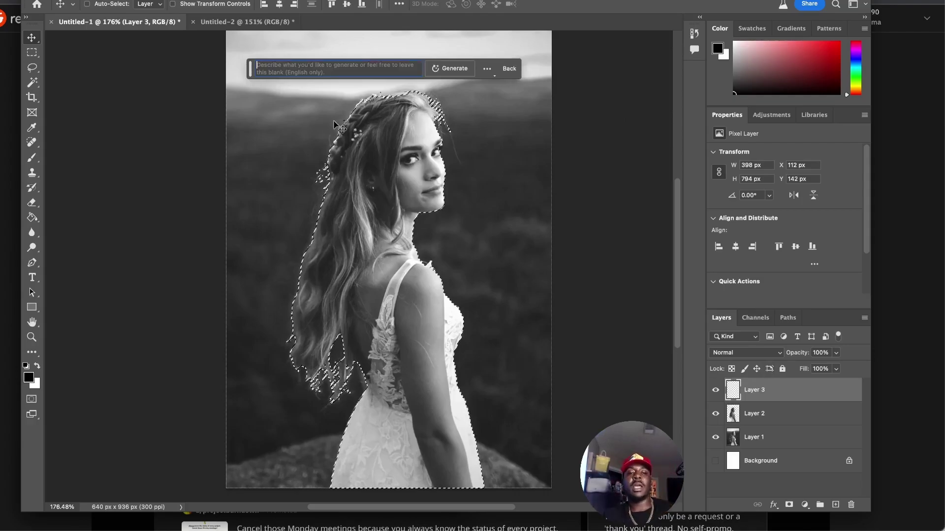
text(statue sculpture )
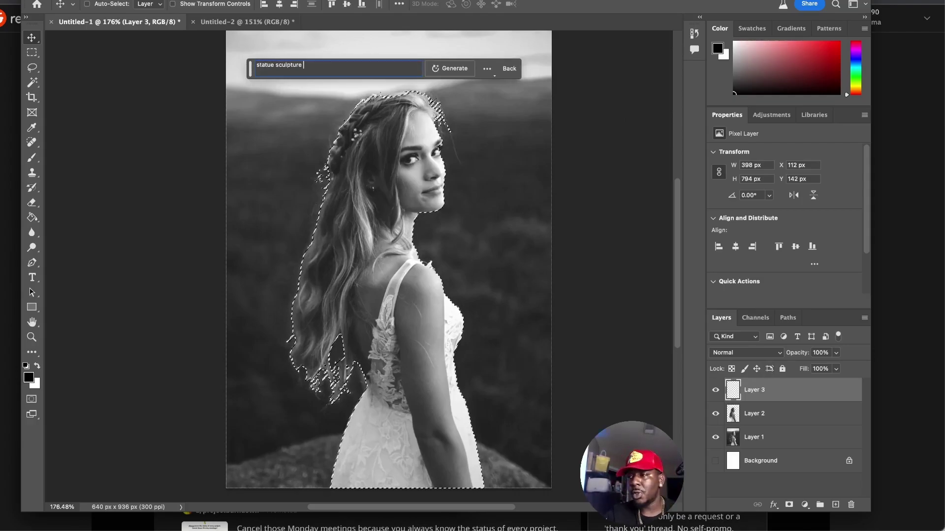
text(white marble)
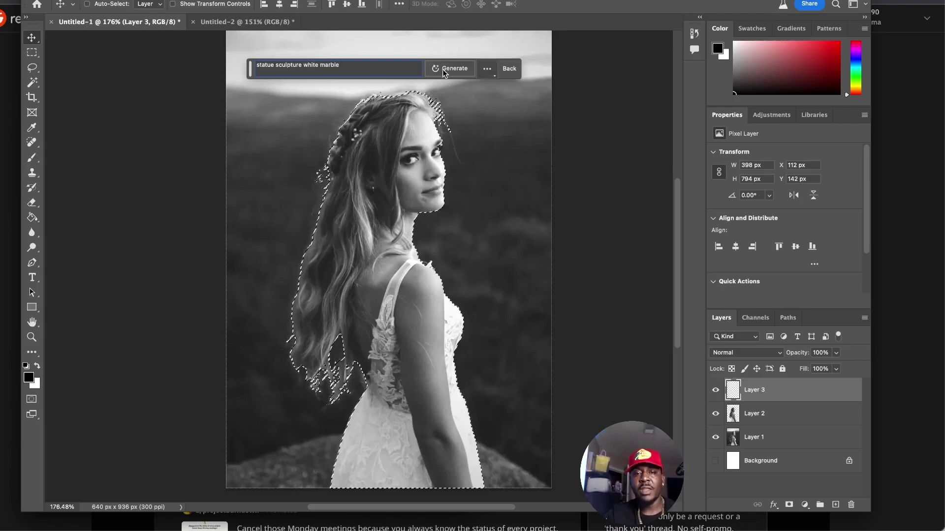
click(444, 70)
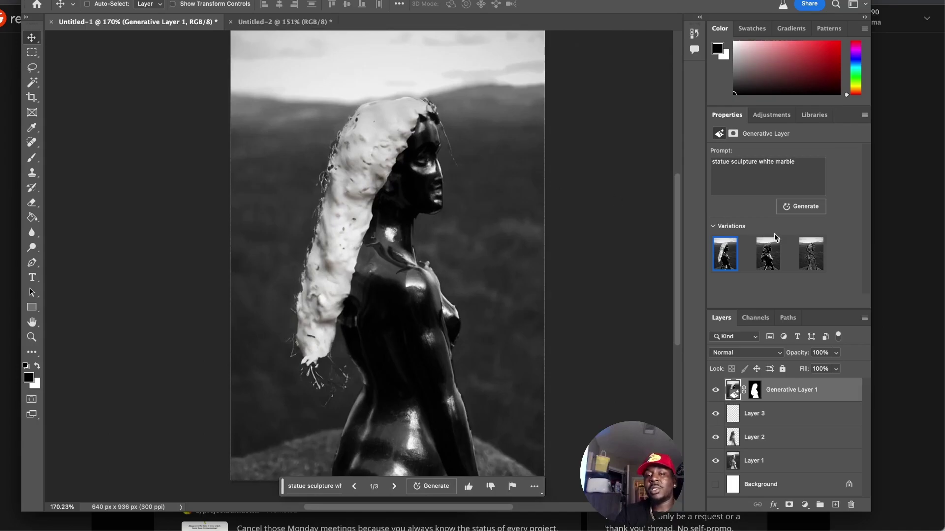
Choose the second statue variation and hide Layer 2 and Layer 1.
click(768, 254)
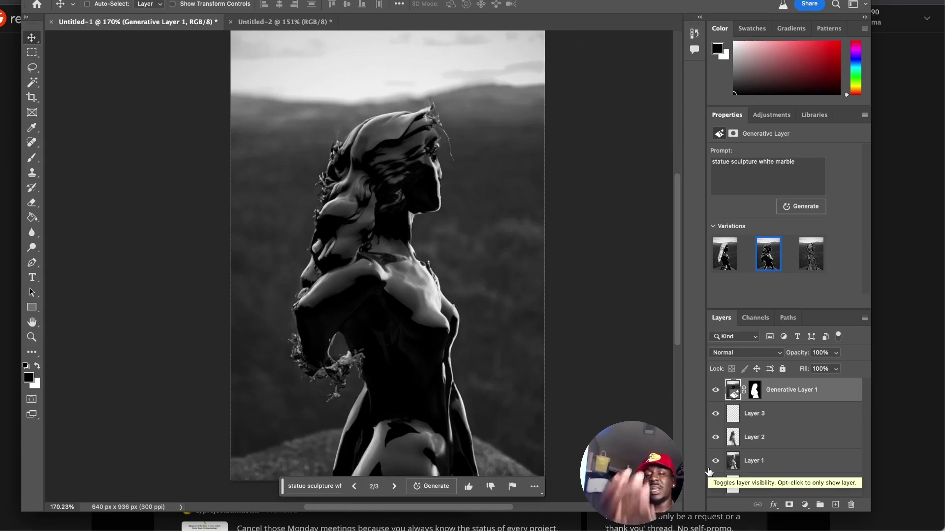
drag(716, 438, 716, 461)
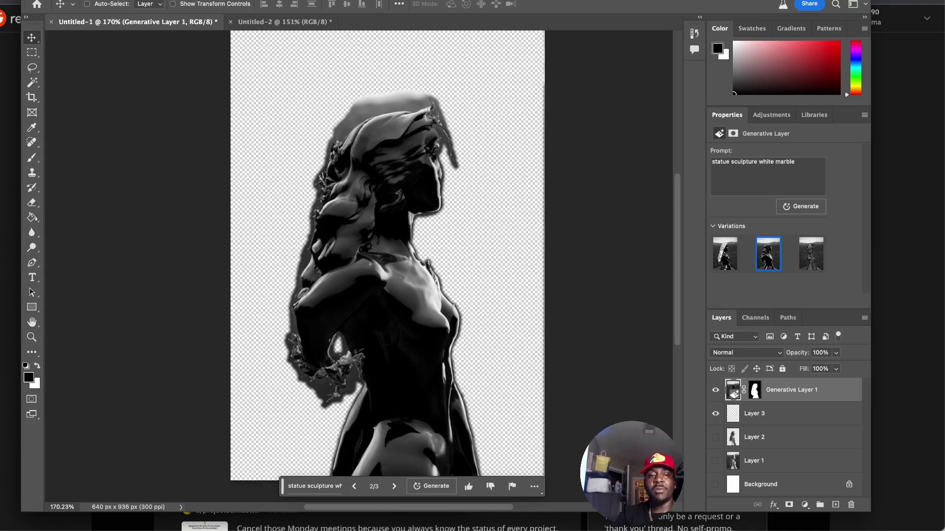
click(34, 84)
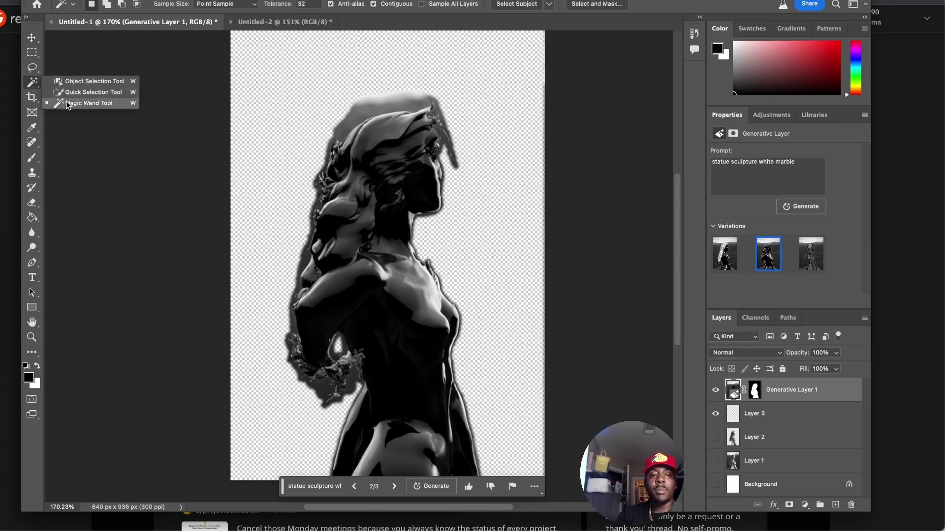
click(394, 112)
click(382, 102)
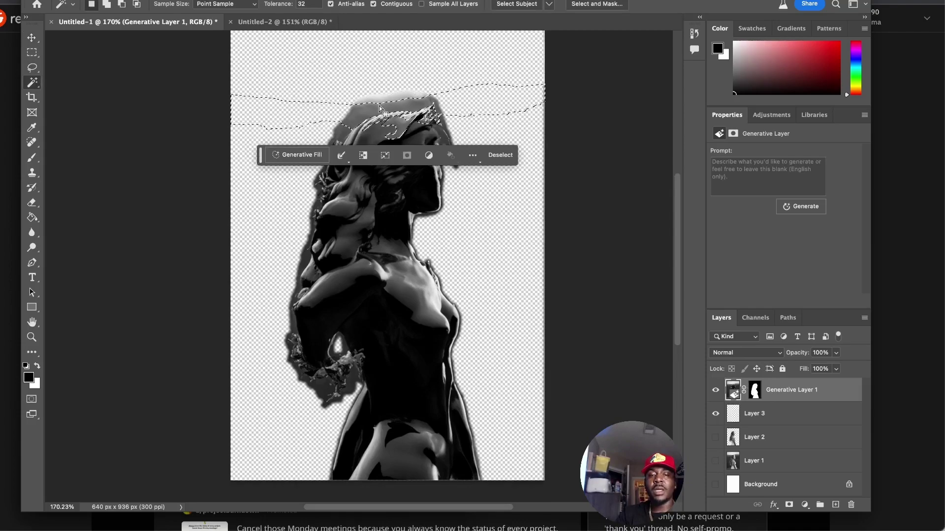
key(super+d)
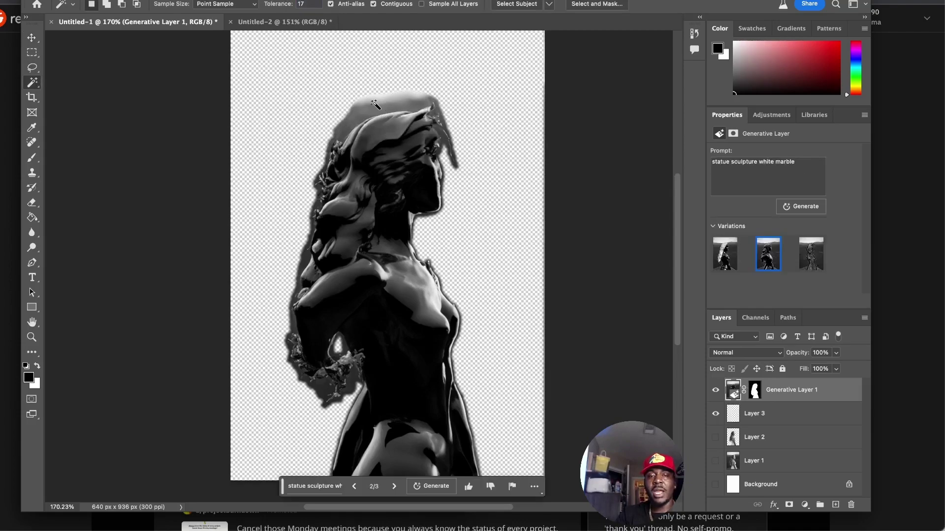
click(376, 105)
Paint black with the Brush on Generative Layer 1's mask to hide the grey halo around the statue's head and hair.
key(ctrl+backslash)
key(b)
mouse_move(394, 128)
mouse_down()
mouse_move(434, 98)
mouse_move(398, 63)
mouse_up()
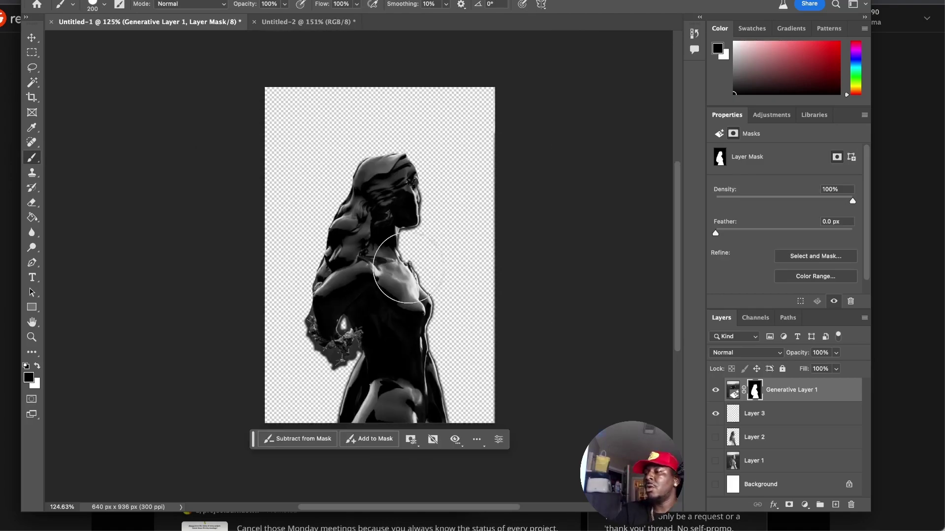
scroll(407, 268, up, 1)
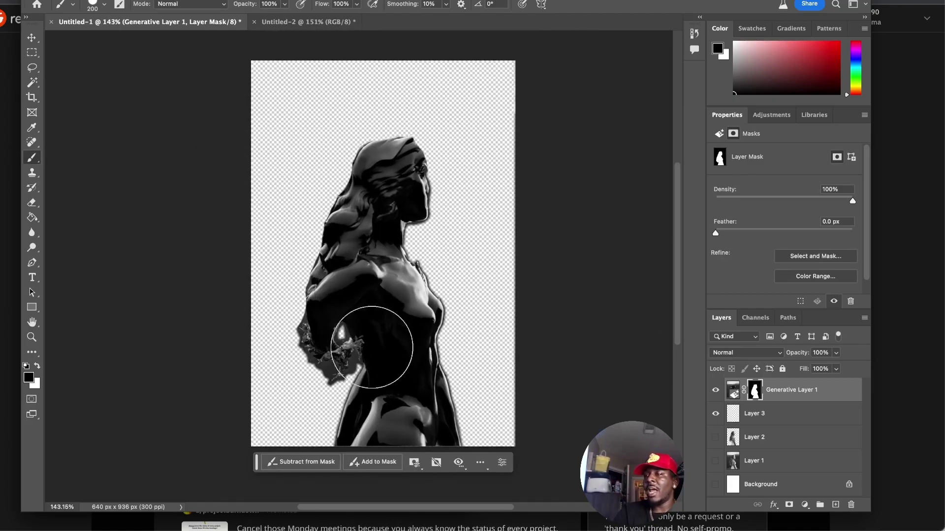
Show the Background layer and marquee the whole canvas on it.
click(714, 483)
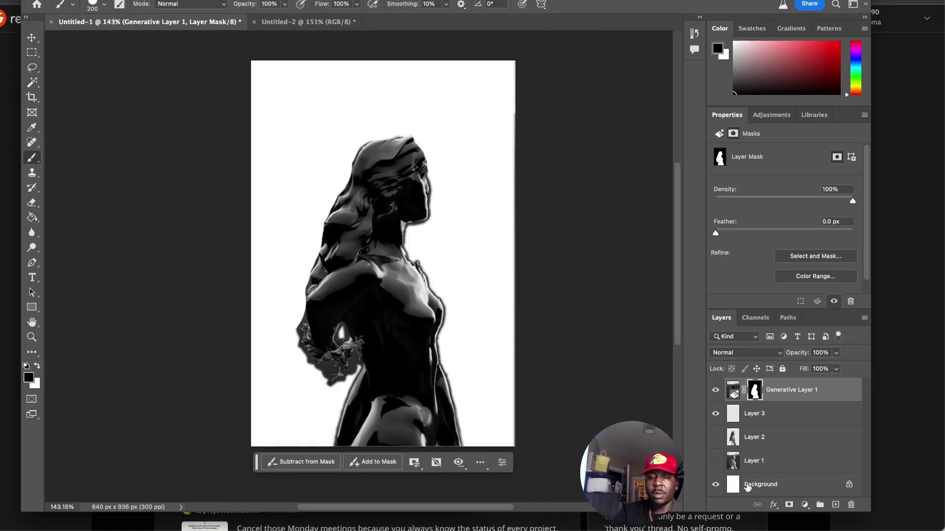
click(747, 484)
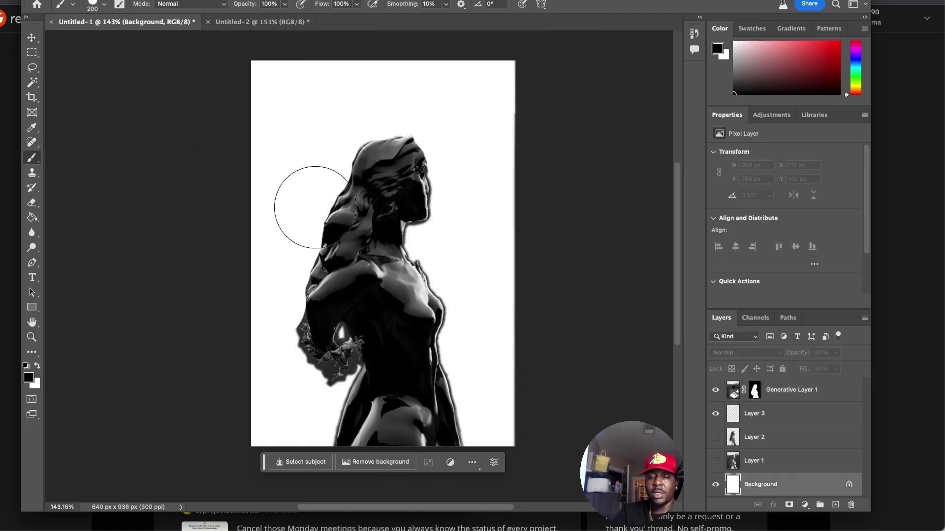
click(25, 48)
drag(251, 61, 525, 312)
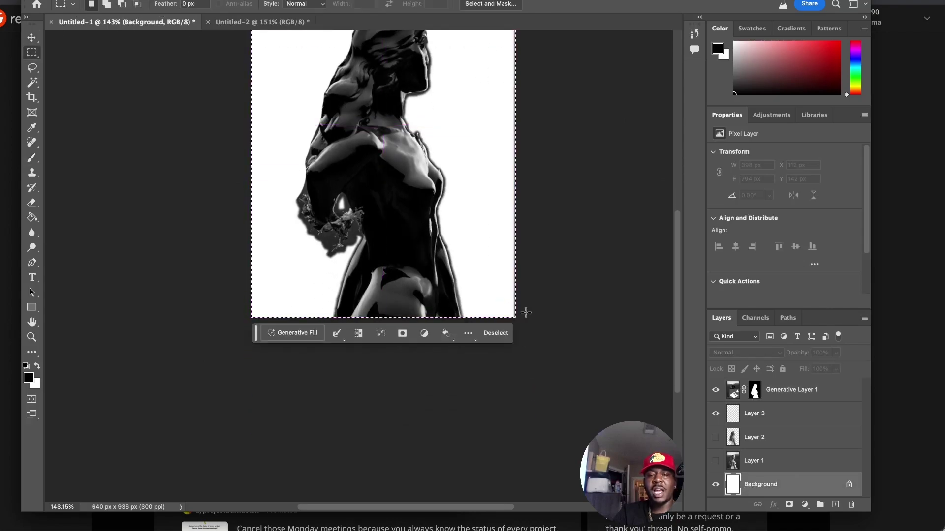
Generate a Generative Fill behind the statue with the prompt "plastic shiny marble black background".
scroll(524, 313, up, 3)
click(289, 395)
text(p)
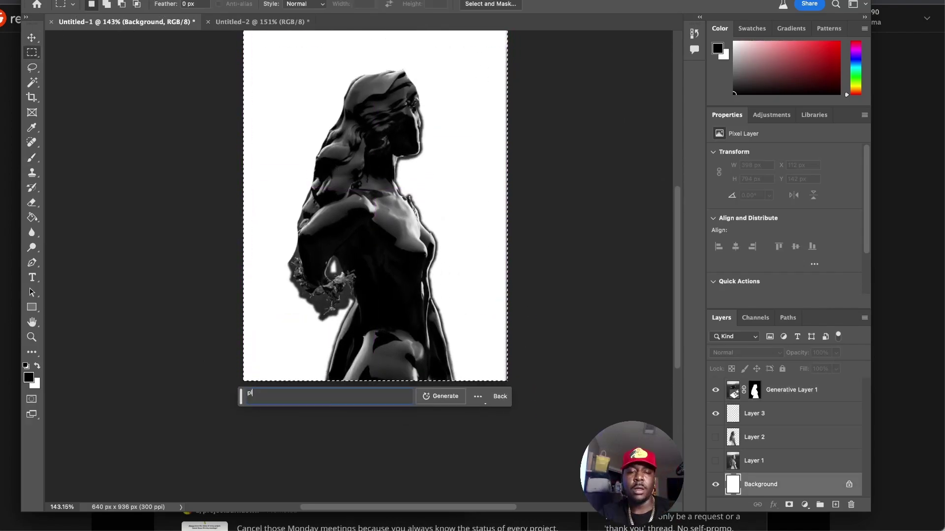
text(latic black texture shiny marble)
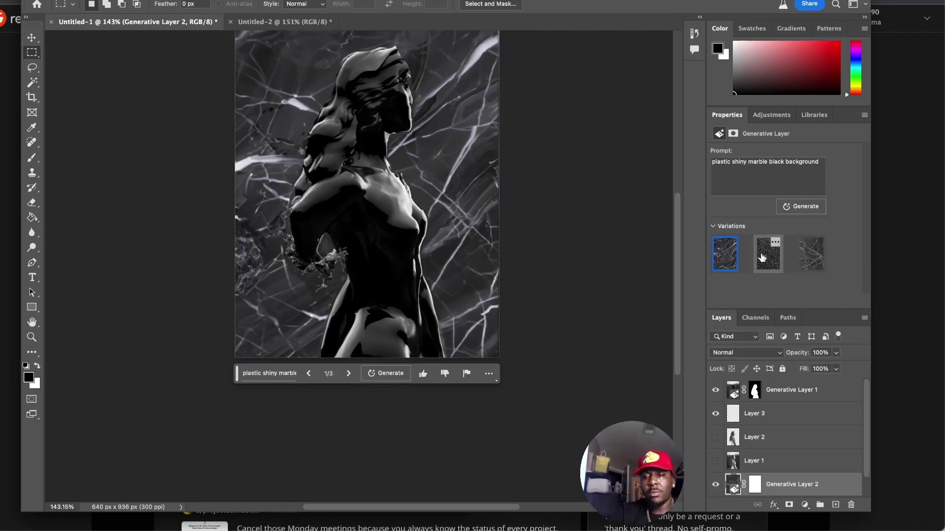
Compare the three marble background variations behind the statue and return to the first one.
click(762, 258)
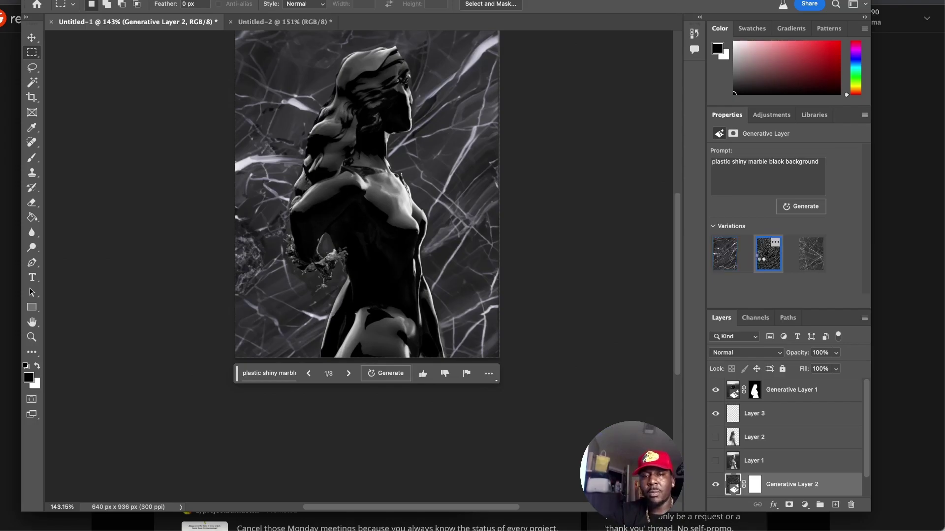
click(808, 260)
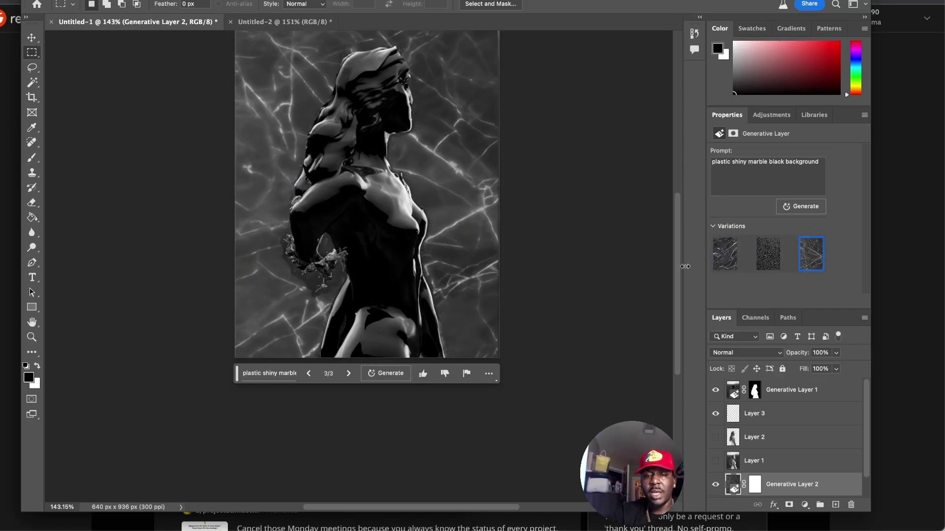
click(725, 253)
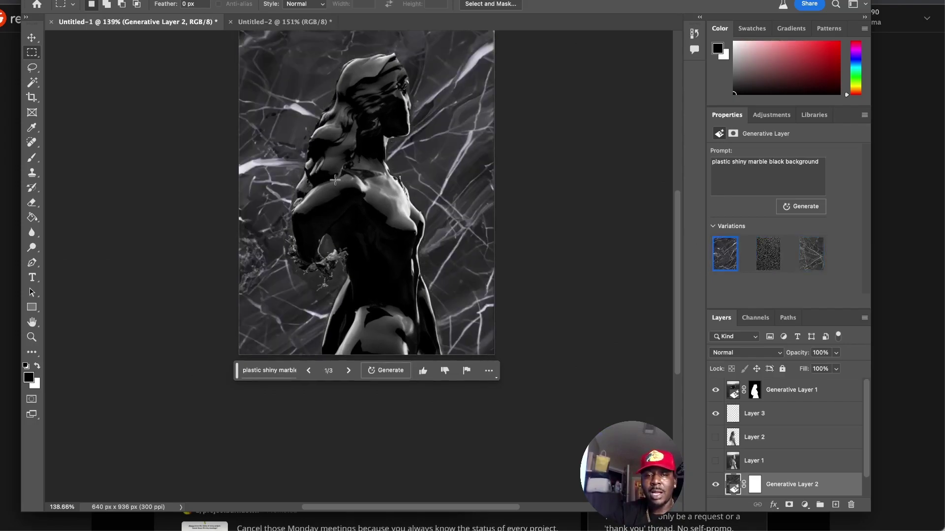
scroll(334, 180, down, 2)
scroll(335, 180, up, 5)
scroll(334, 180, down, 3)
scroll(334, 180, left, 1)
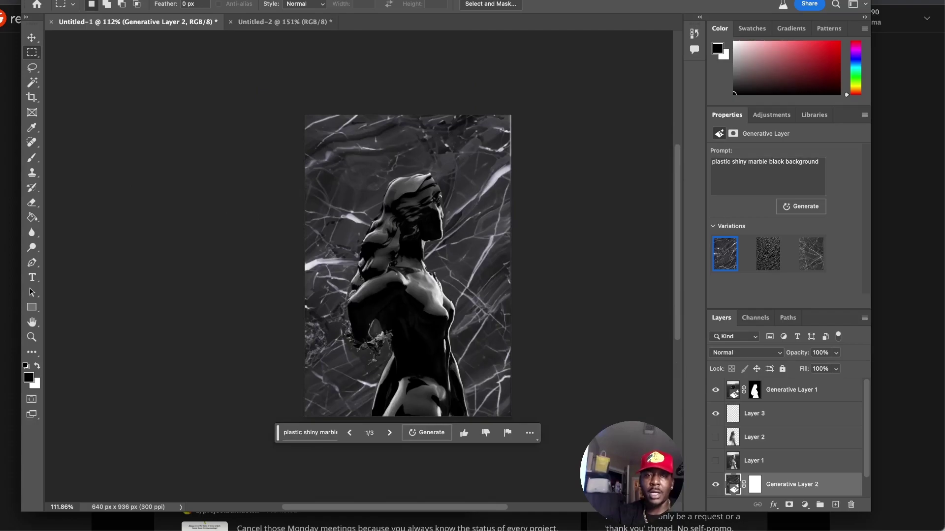
Switch to Reddit, close the statue request and sort the r/PhotoshopRequest posts by New.
click(907, 131)
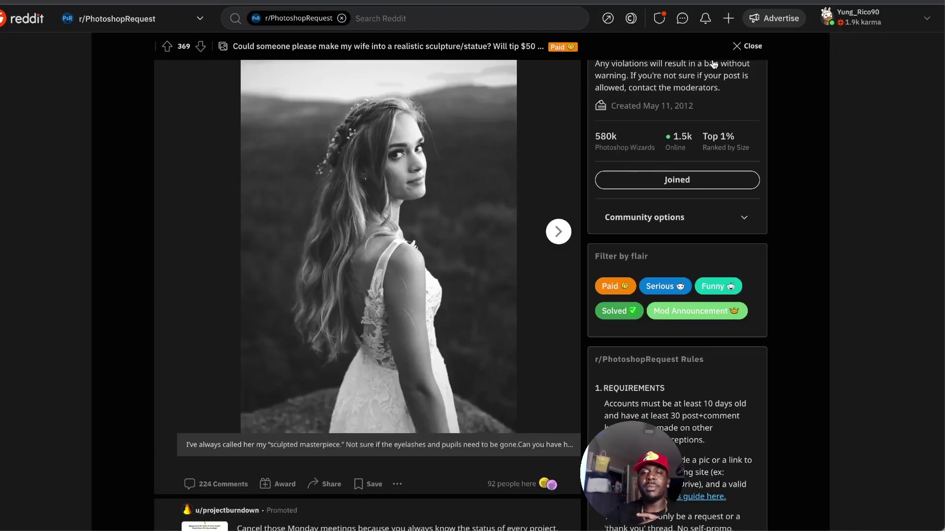
click(737, 45)
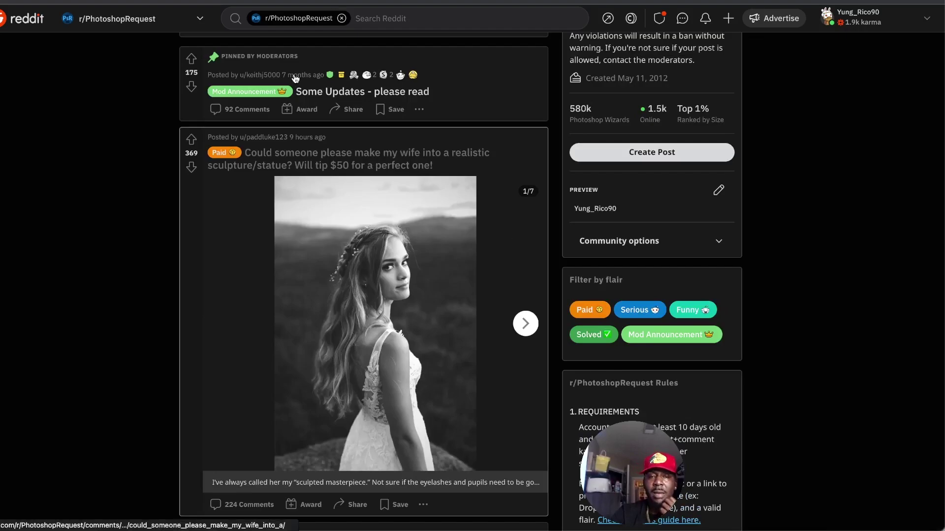
scroll(373, 165, up, 3)
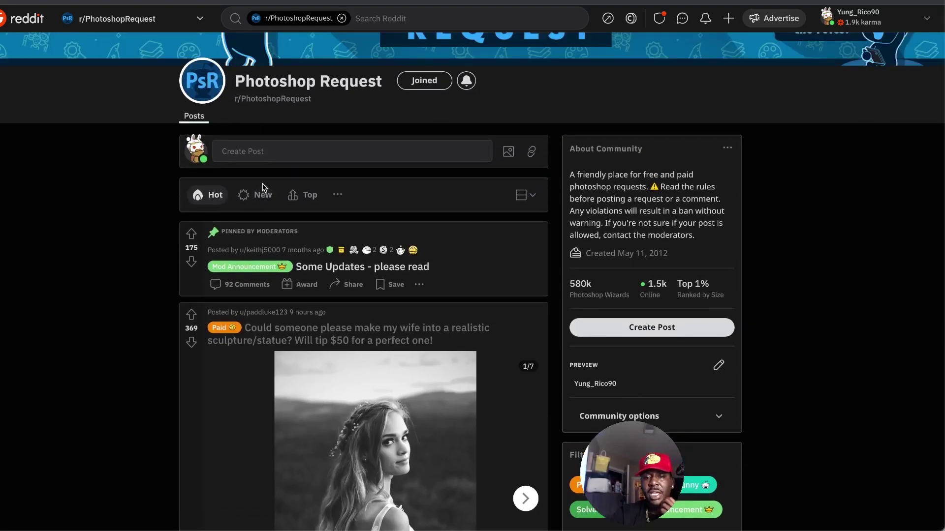
click(262, 188)
scroll(353, 225, down, 2)
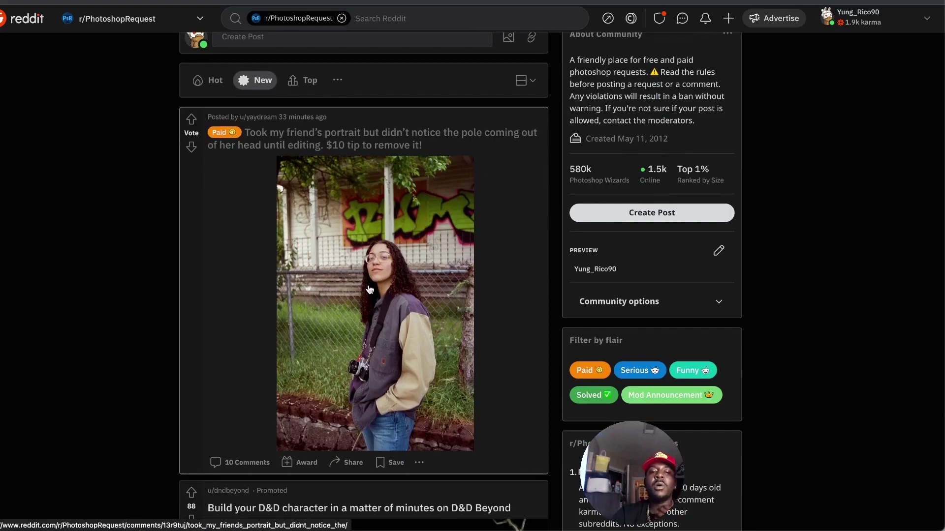
Open the paid request about the pole coming out of a friend's head and copy its portrait photo.
click(379, 272)
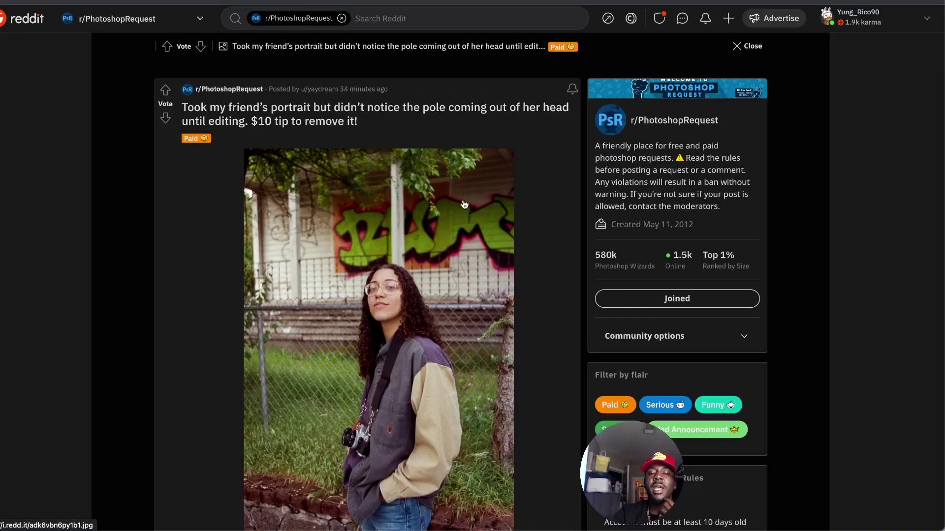
right_click(367, 296)
click(423, 422)
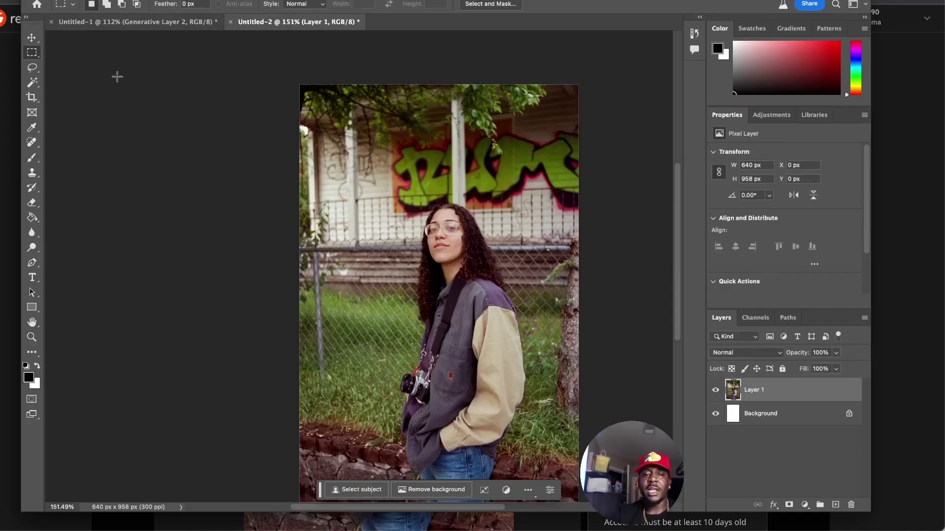
Lasso the white pole above the woman's head in Untitled-2 and remove it with a Generative Fill with an empty prompt.
click(33, 68)
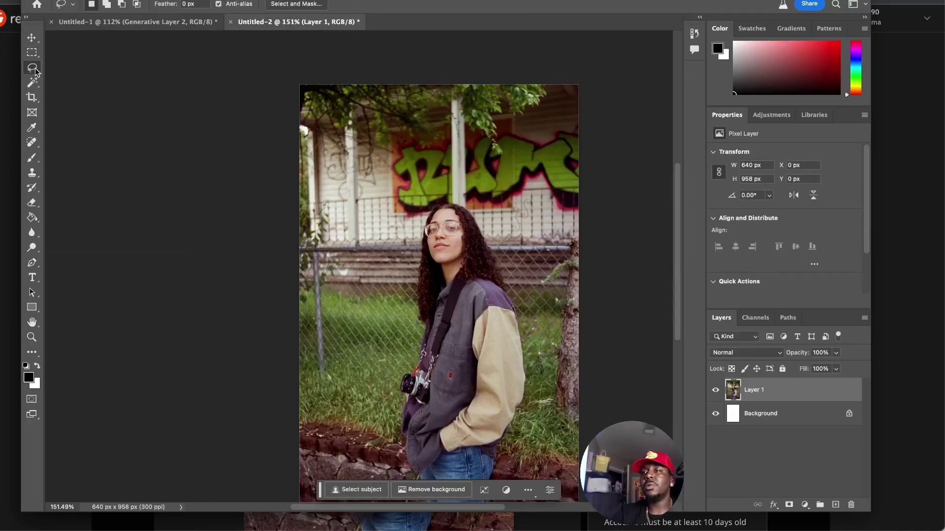
mouse_move(449, 83)
mouse_down()
mouse_move(449, 113)
mouse_move(472, 85)
mouse_up()
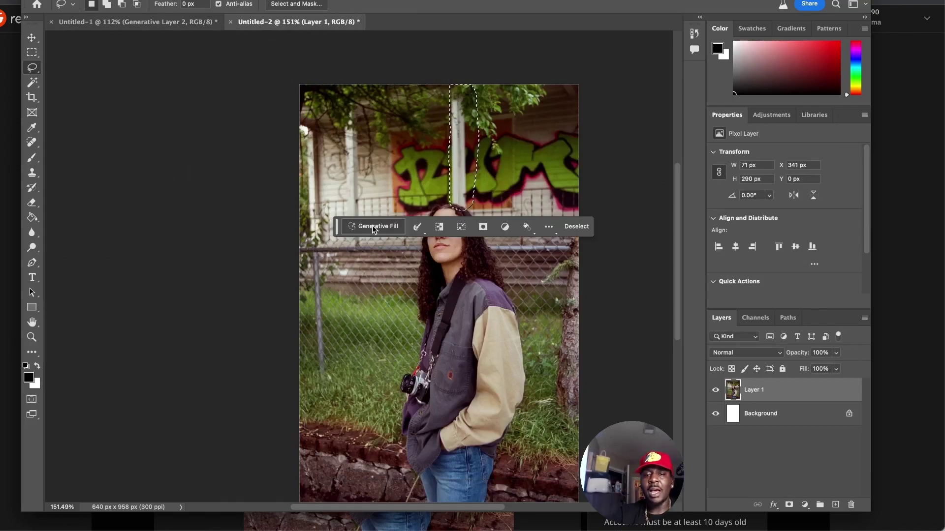
click(374, 226)
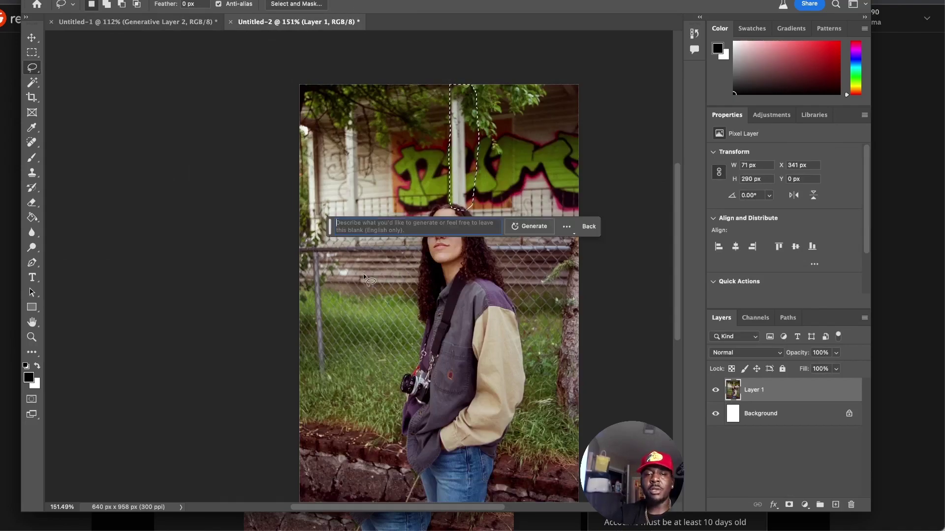
click(532, 226)
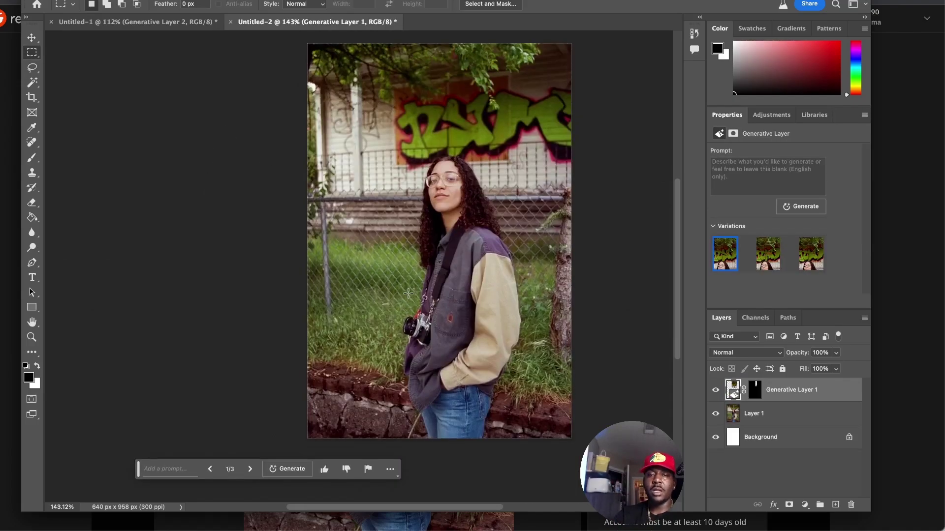
Move the floating prompt bar clear of the portrait and inspect the filled area above the head.
scroll(408, 293, up, 1)
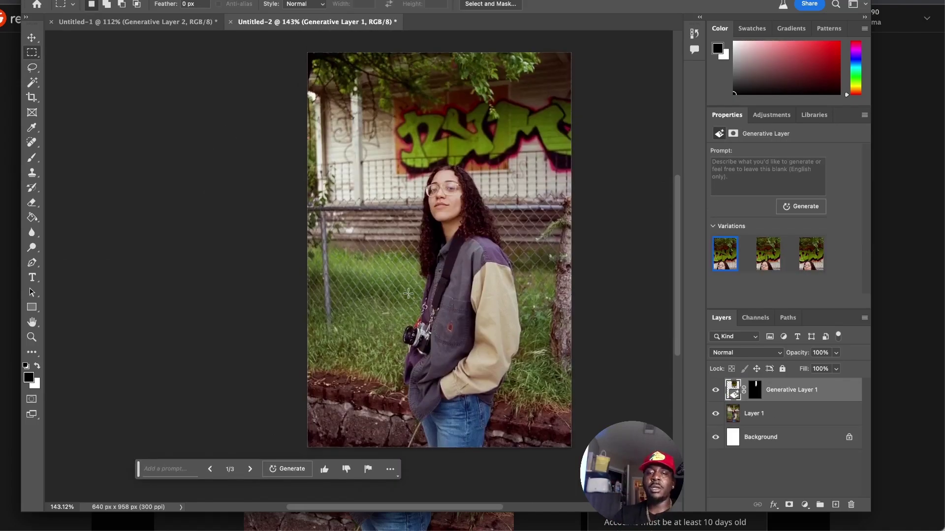
drag(142, 471, 75, 483)
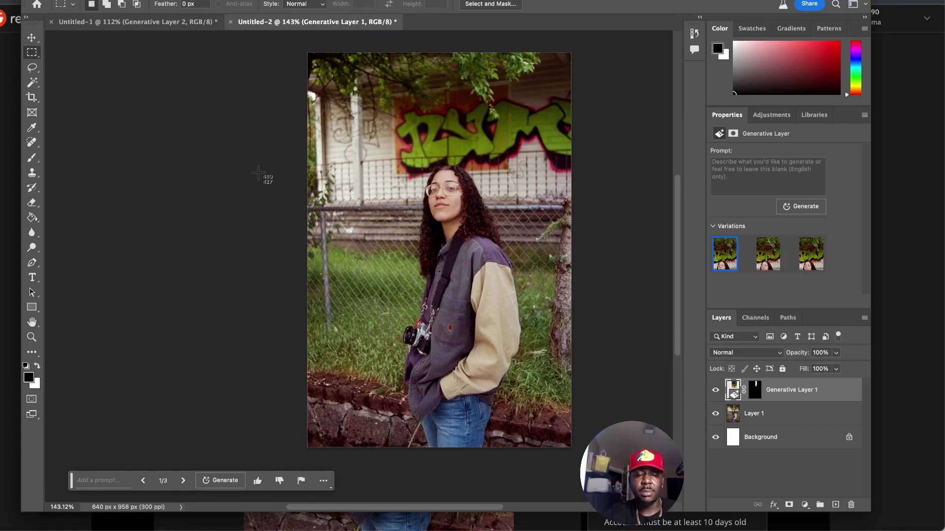
drag(306, 53, 572, 449)
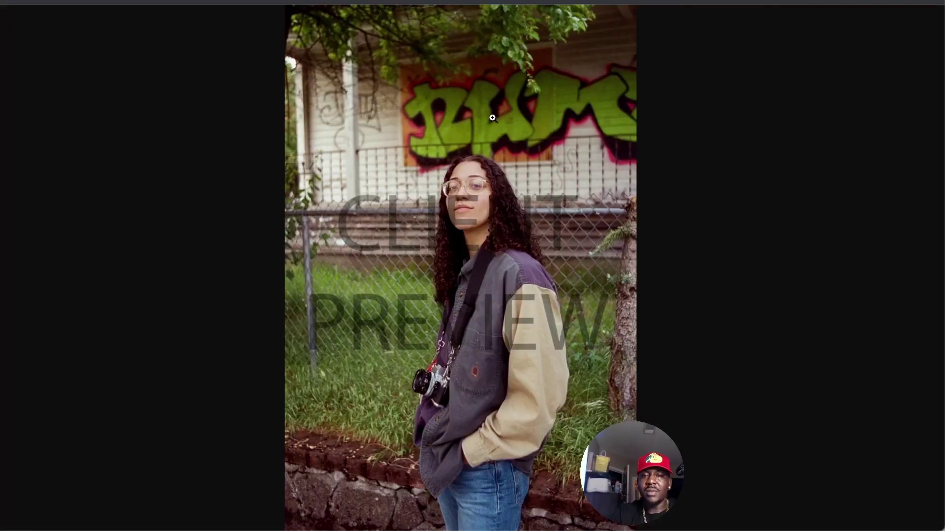
Examine another editor's watermarked client preview, close it and look through the other submissions in the comments.
scroll(492, 118, up, 1)
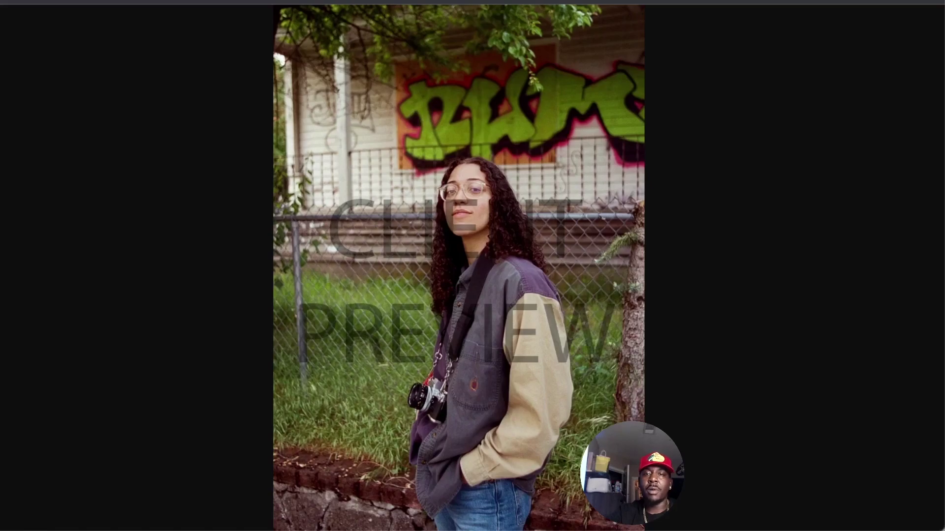
key(super+w)
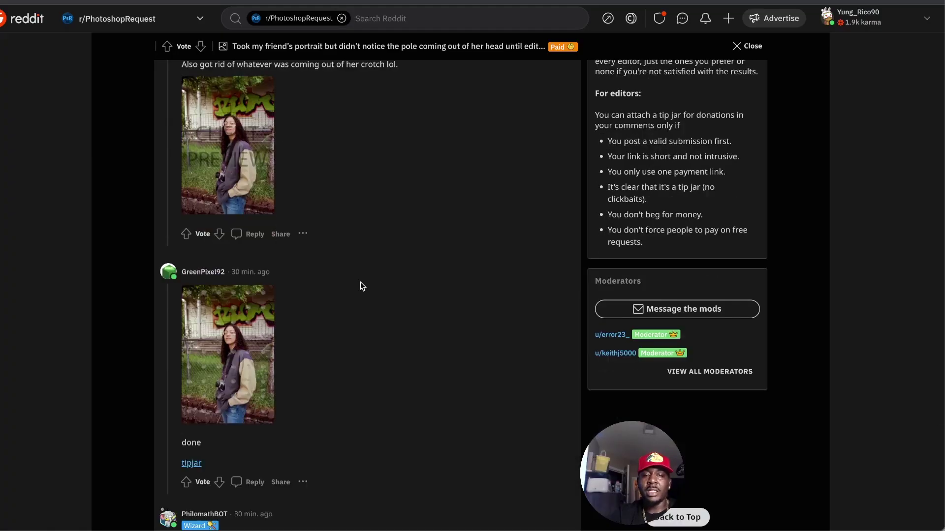
scroll(361, 282, up, 8)
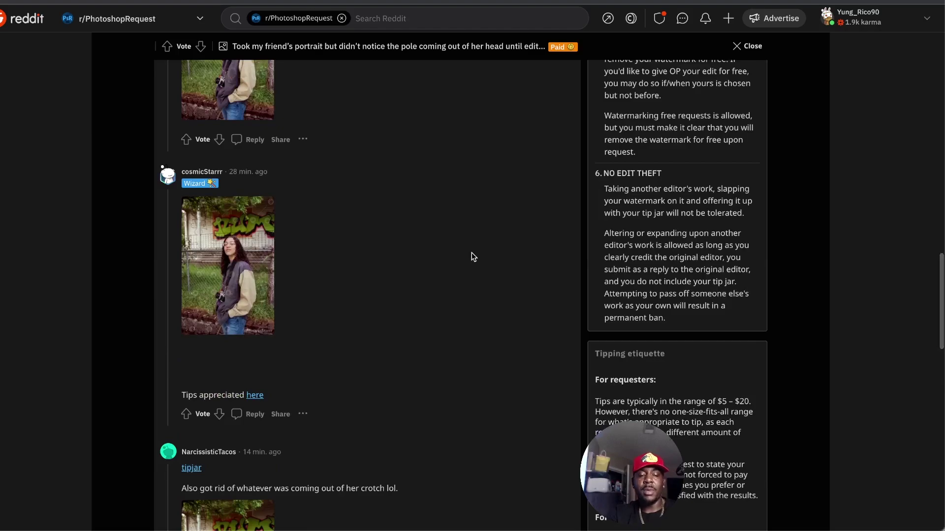
Copy the empty highway photo from the stock photo site and close the Photoshop documents without saving.
key(super+Tab)
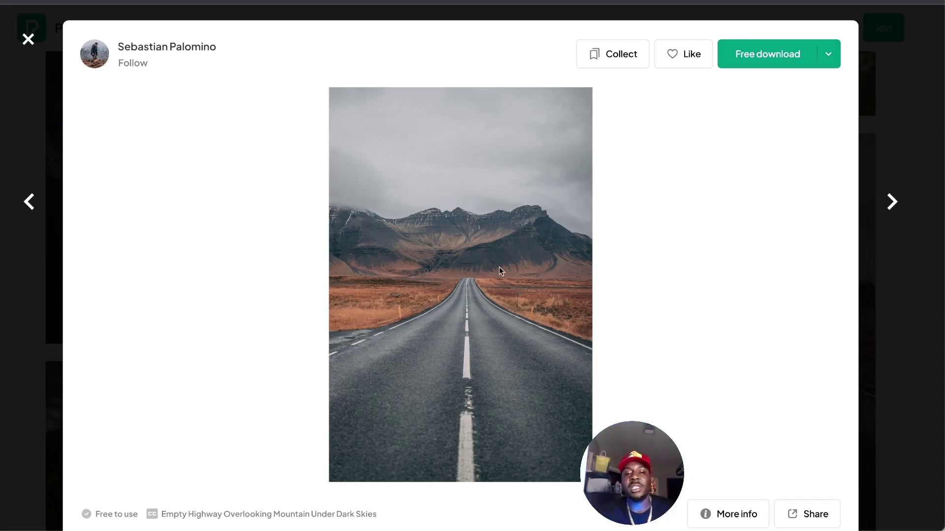
right_click(469, 264)
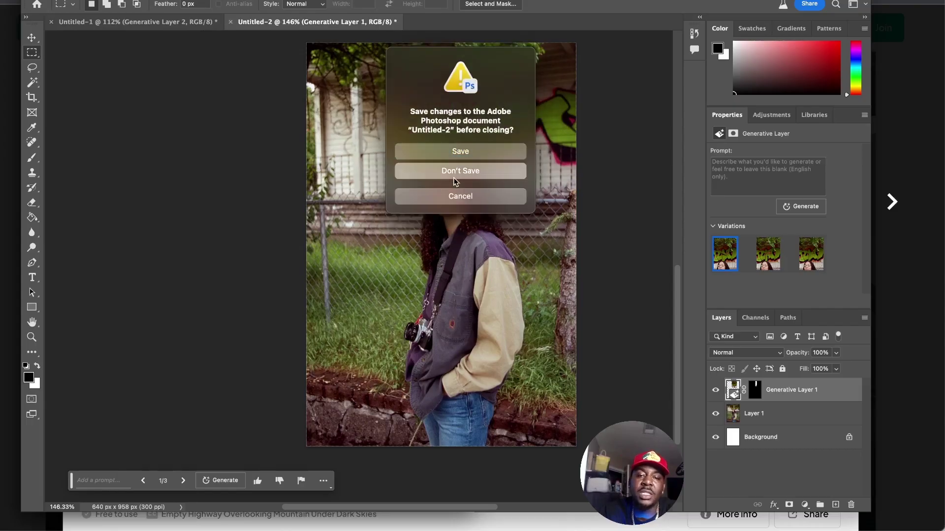
click(461, 171)
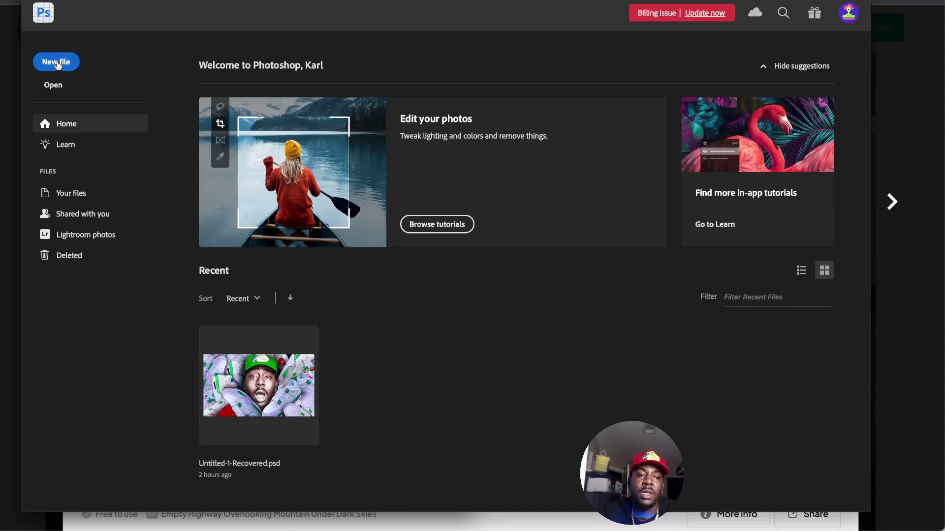
Paste the highway photo into a new 1000 x 1500 px document and add an empty layer above it.
click(58, 64)
double_click(196, 139)
key(ctrl+v)
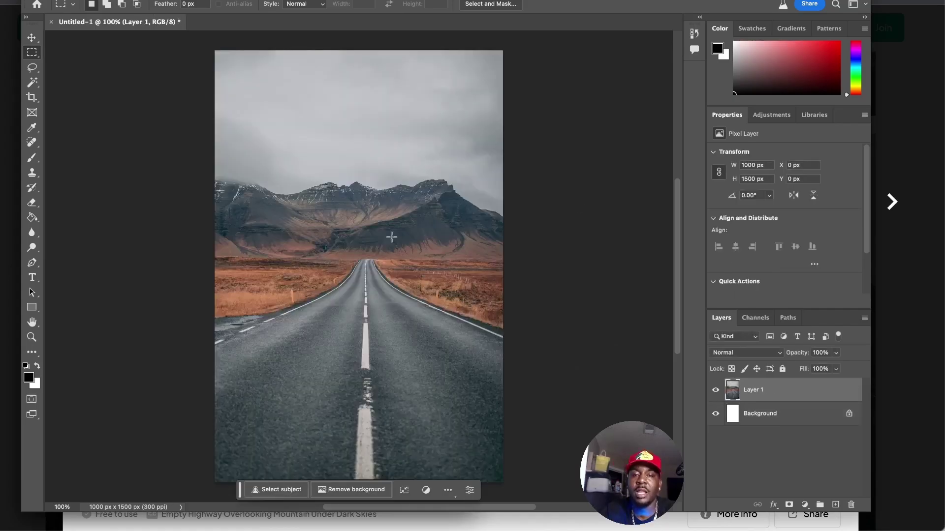
click(835, 504)
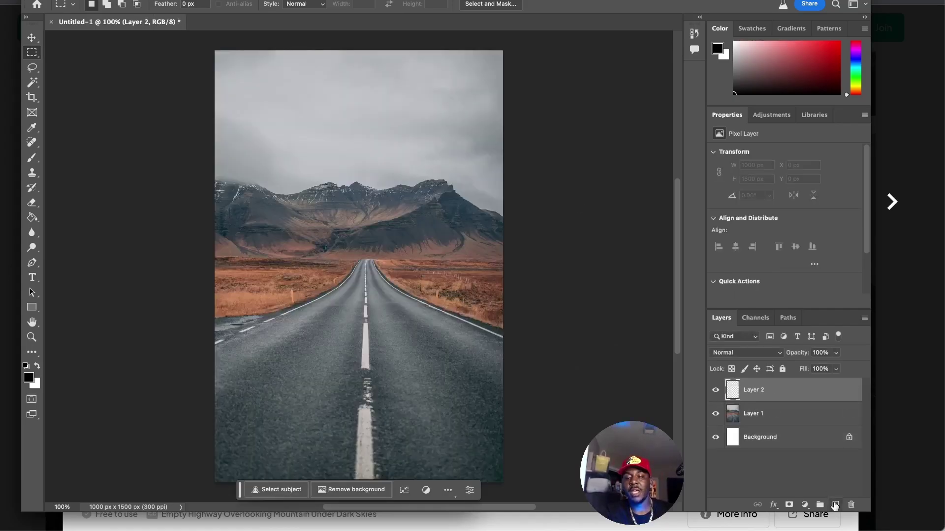
Lasso an area about 410 x 262 px around the road's far end and generate a "tesla style futuristic cyber truck" in it.
key(l)
mouse_move(404, 272)
mouse_down()
mouse_move(347, 249)
mouse_move(406, 322)
mouse_up()
drag(412, 273, 414, 274)
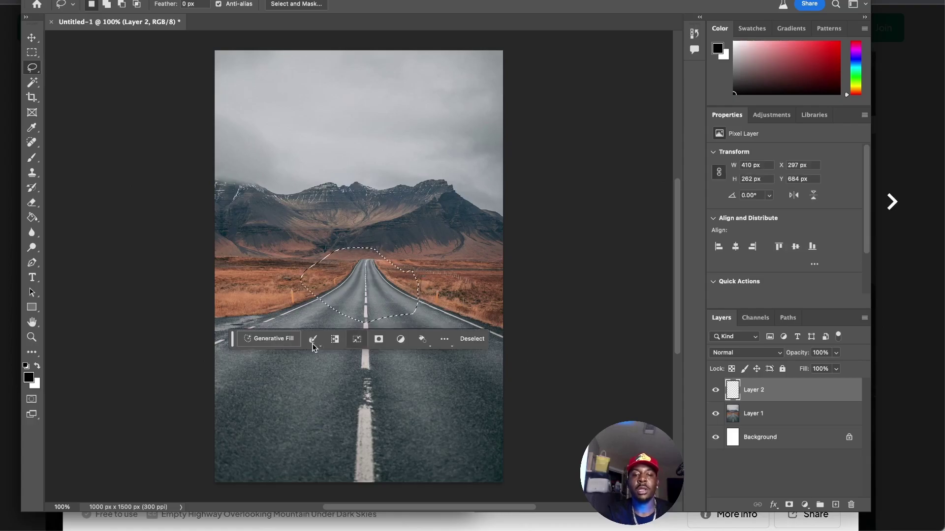
click(269, 338)
text(tesla style futuris)
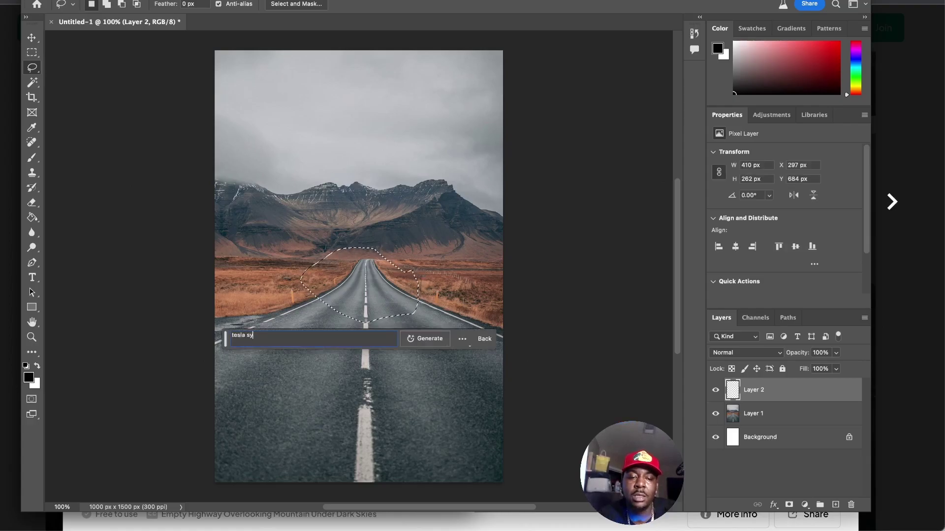
text(tic cyber truck)
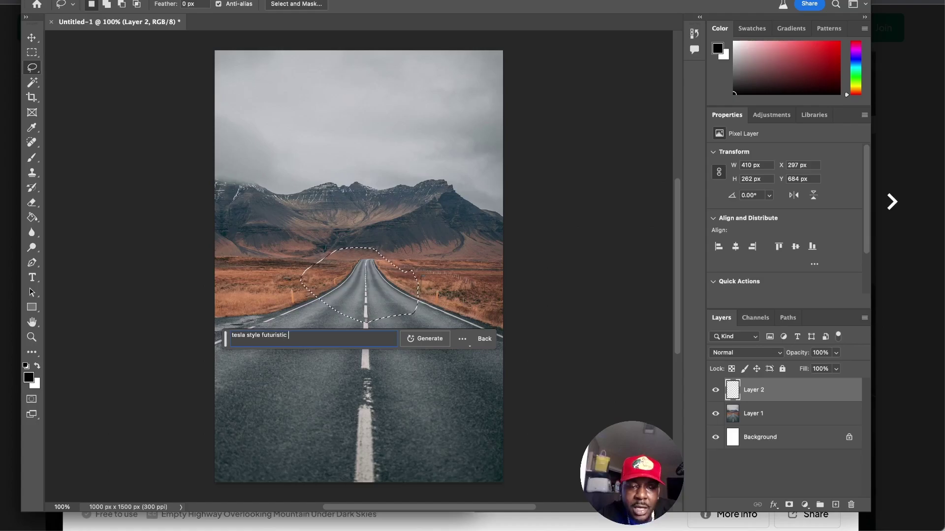
key(Return)
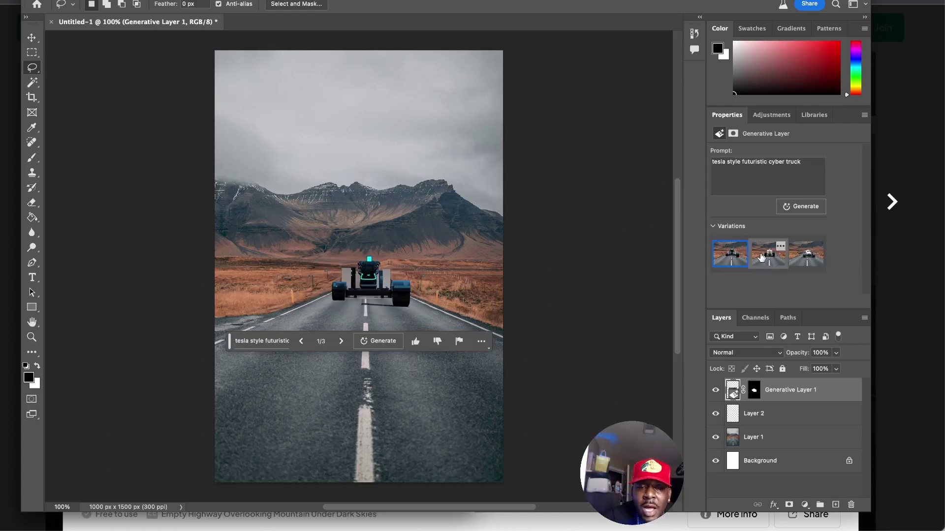
Switch the generated vehicle to its third variation and inspect it up close.
click(761, 256)
click(806, 254)
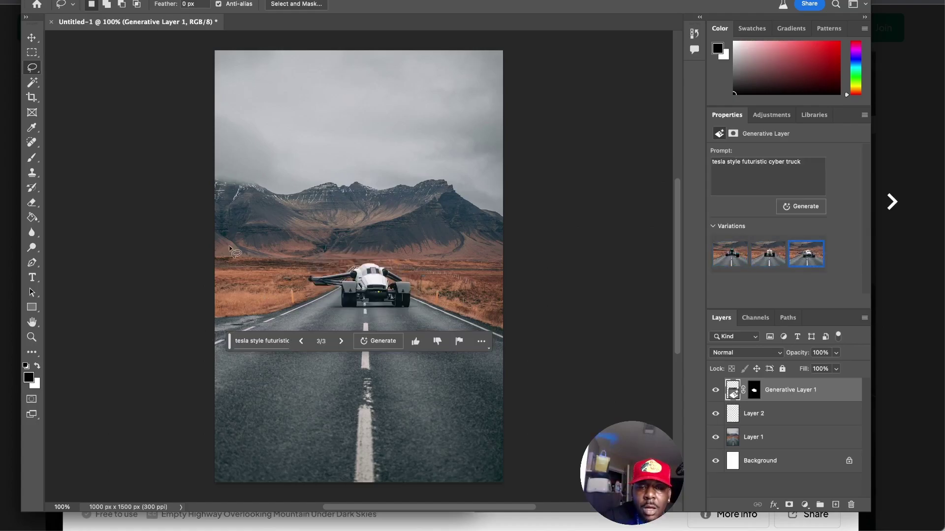
scroll(380, 290, up, 10)
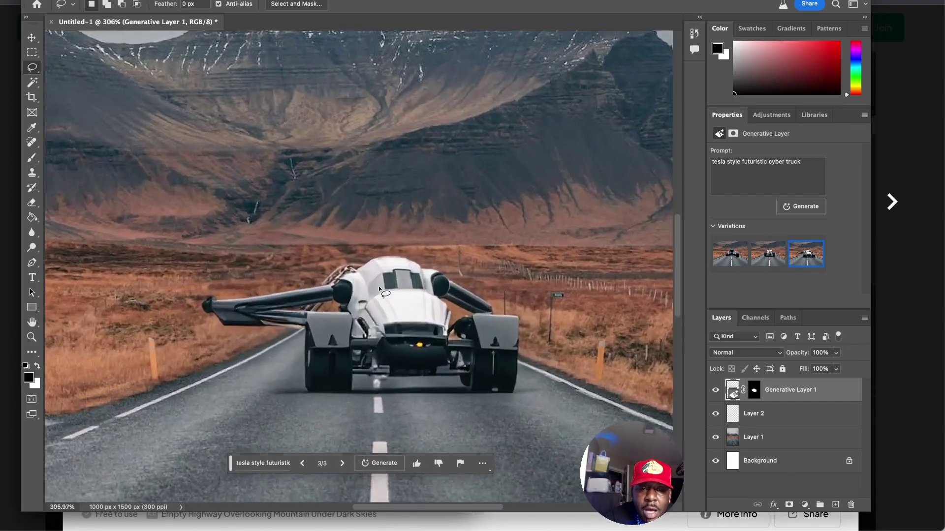
scroll(380, 290, down, 5)
scroll(321, 223, down, 2)
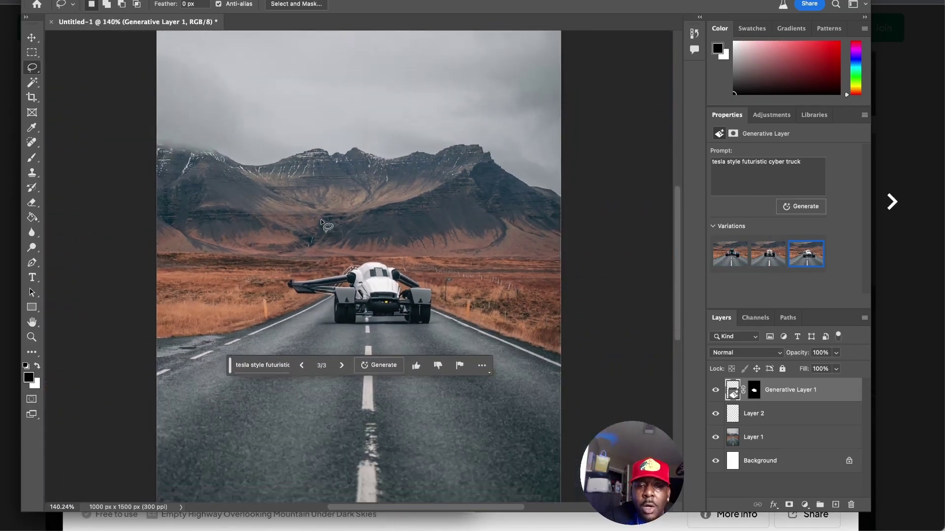
scroll(321, 222, up, 1)
scroll(321, 222, down, 2)
scroll(362, 338, down, 1)
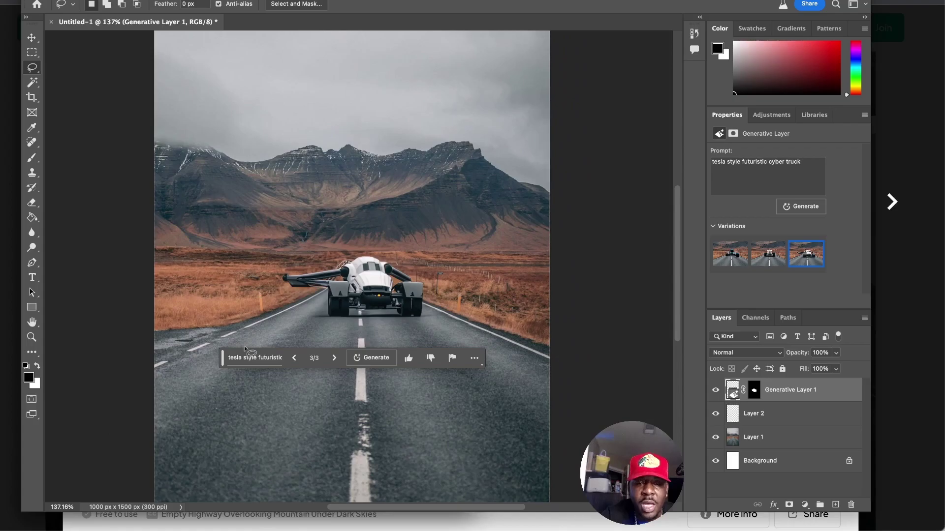
Try a Generative Fill of "water pond reflection" on a lassoed patch of road in front of the vehicle.
mouse_move(414, 325)
mouse_down()
mouse_move(315, 328)
mouse_move(274, 359)
mouse_move(282, 390)
mouse_move(315, 424)
mouse_move(364, 435)
mouse_move(423, 423)
mouse_move(460, 364)
mouse_move(418, 325)
mouse_up()
click(276, 447)
text(water )
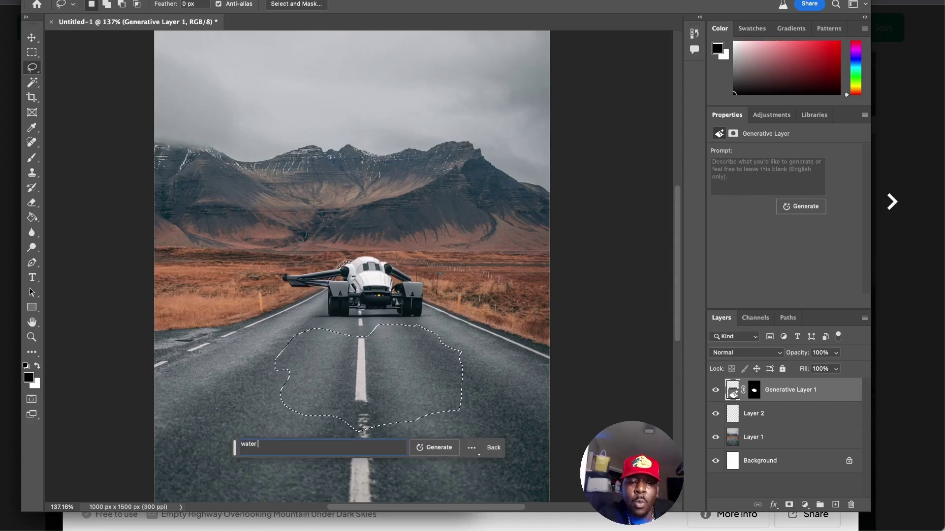
text(pond reflection)
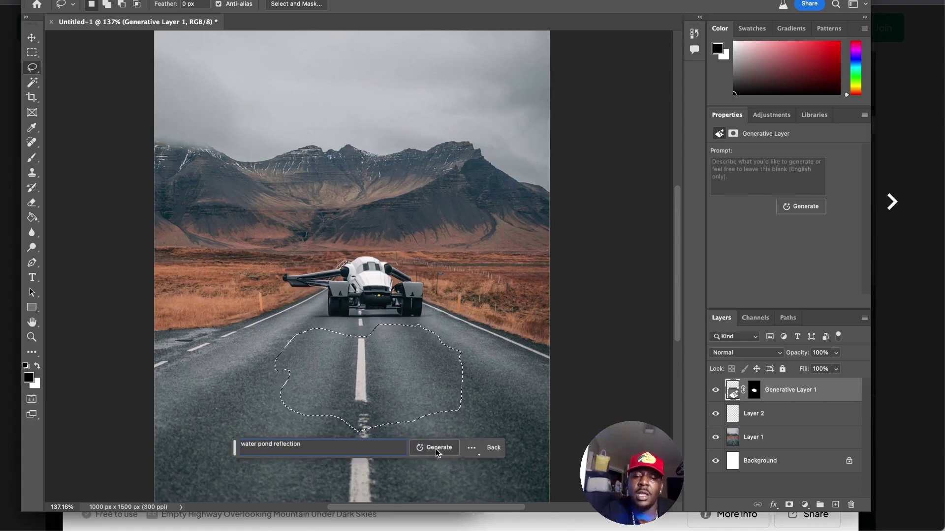
click(436, 449)
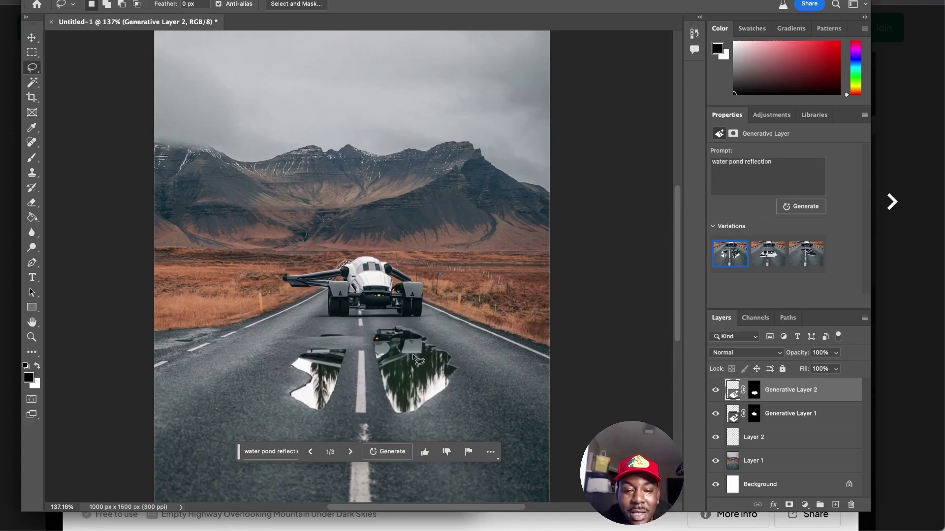
Compare the pond reflection's variations up close and delete its generative layer.
scroll(413, 358, up, 5)
scroll(424, 429, down, 1)
scroll(433, 413, down, 5)
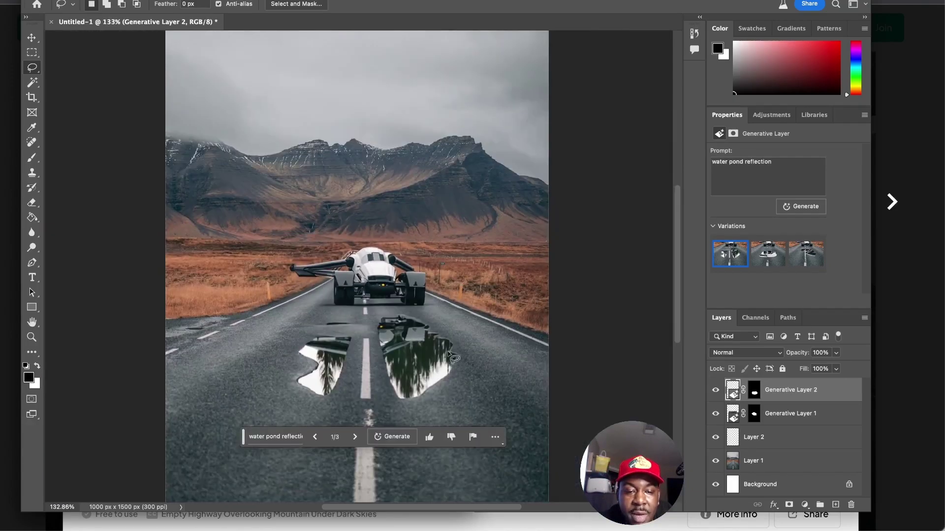
scroll(375, 364, up, 3)
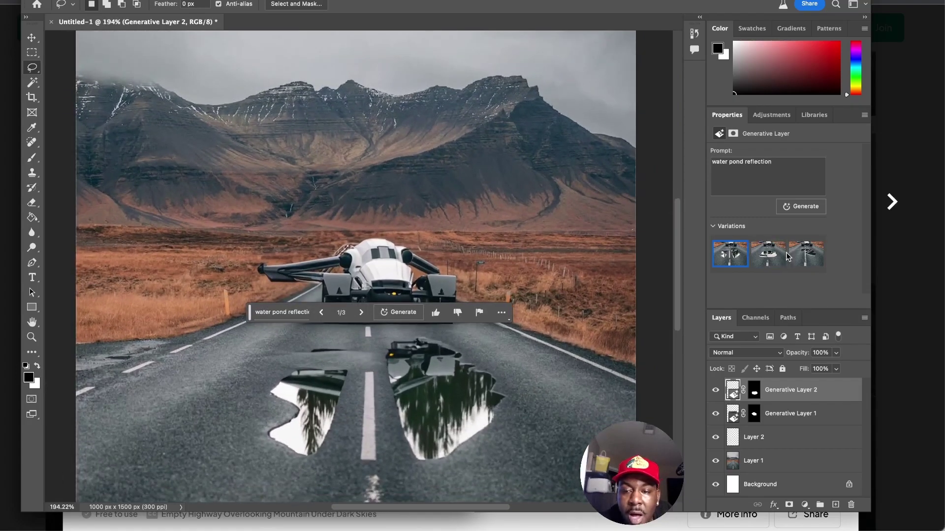
click(784, 257)
click(802, 255)
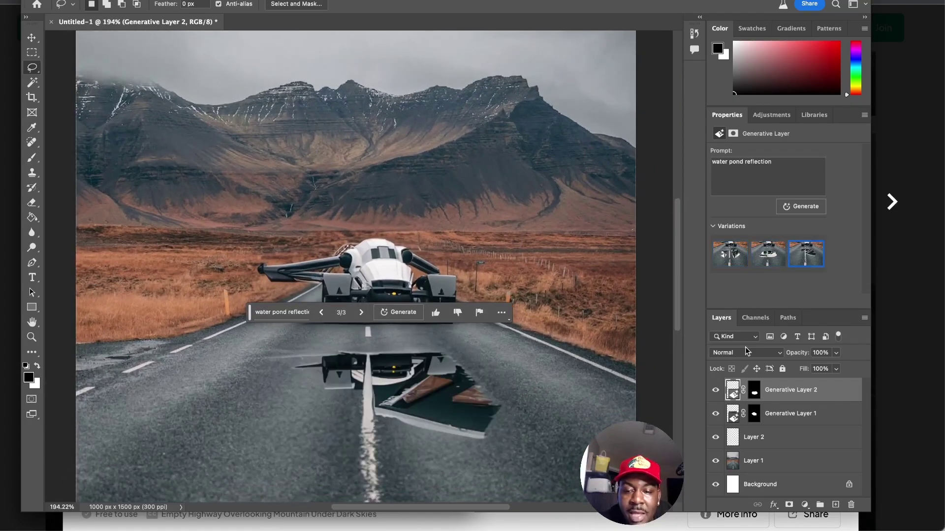
key(backslash)
key(BackSpace)
Lasso a shallower patch of road just in front of the vehicle and generate a "water reflection" there, using the third variation.
drag(337, 329, 335, 327)
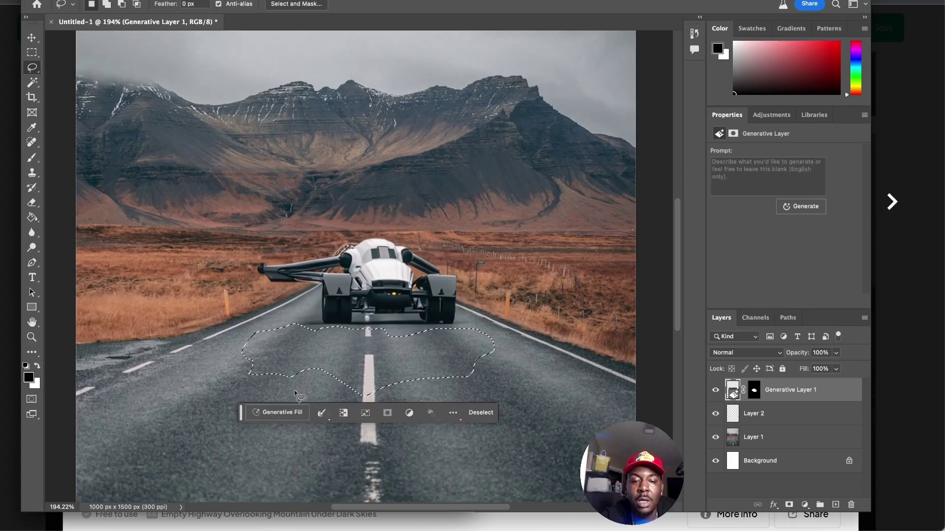
click(278, 409)
text(water pond reflec)
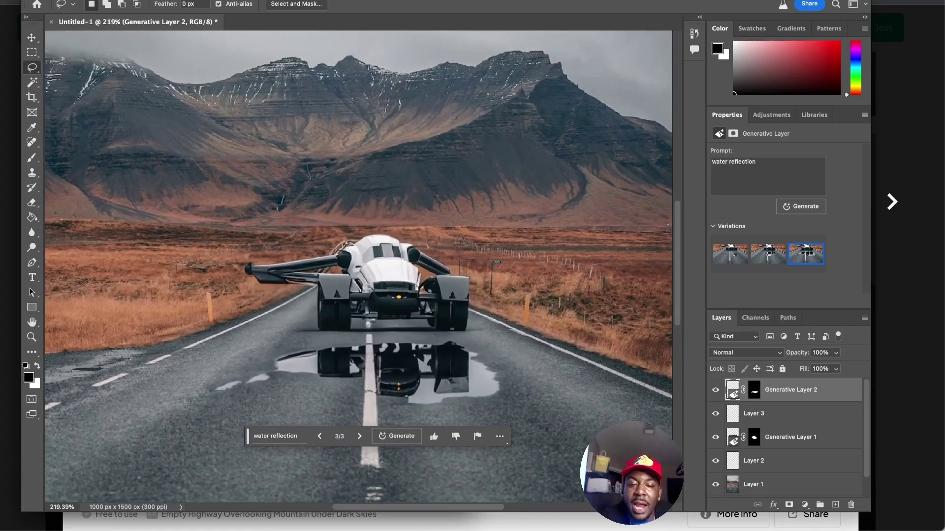
Select the full-width band of mountains with the Rectangular Marquee and replace it with generated "skyscrapers".
scroll(413, 299, left, 5)
scroll(413, 300, down, 3)
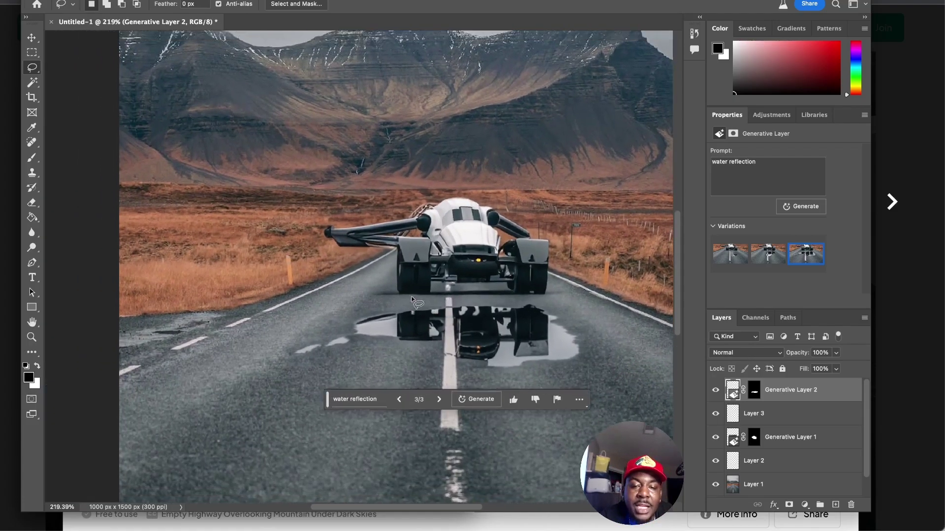
scroll(412, 299, right, 5)
scroll(412, 299, left, 3)
scroll(413, 299, up, 2)
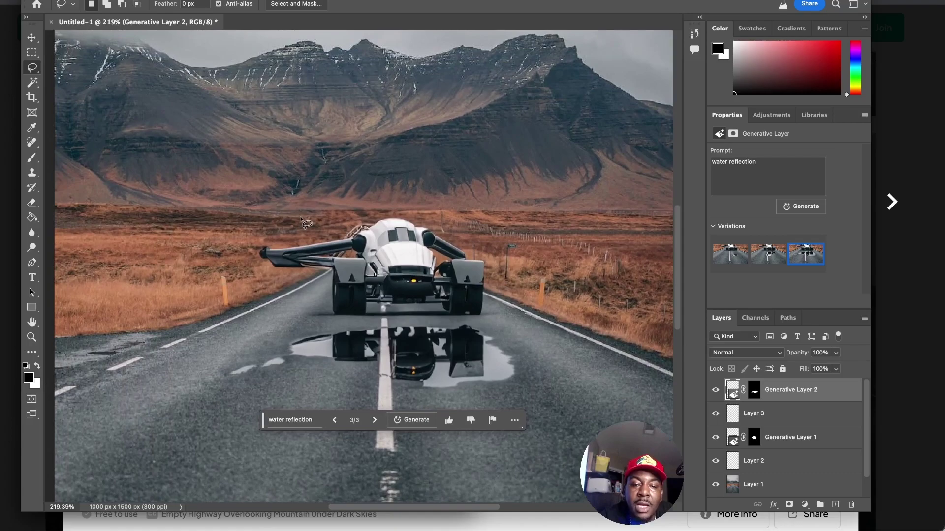
scroll(393, 148, up, 3)
scroll(443, 179, right, 2)
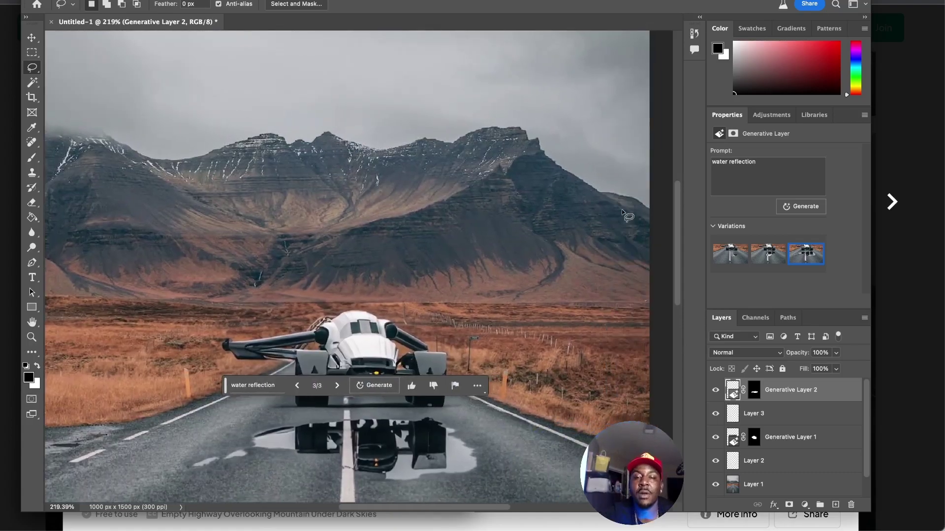
click(30, 52)
scroll(544, 153, left, 3)
scroll(545, 154, right, 2)
drag(45, 119, 492, 243)
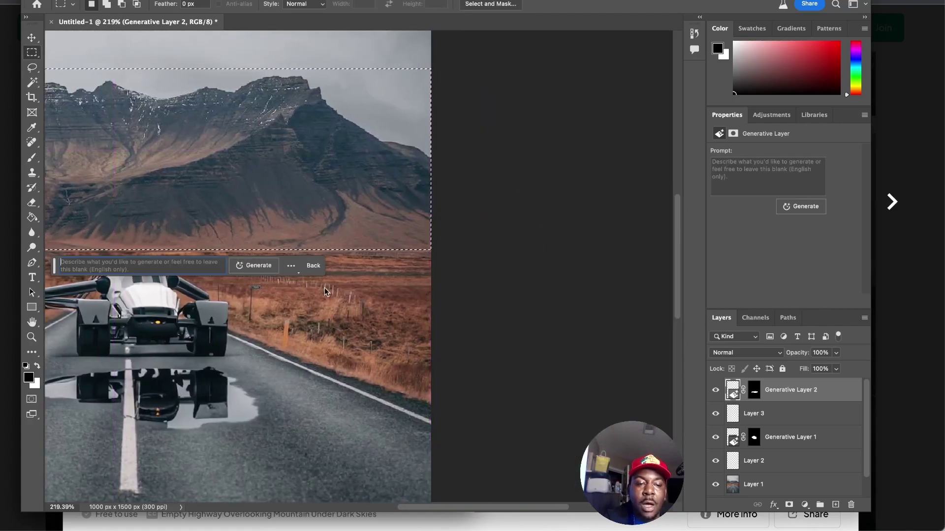
text(skyscrapers)
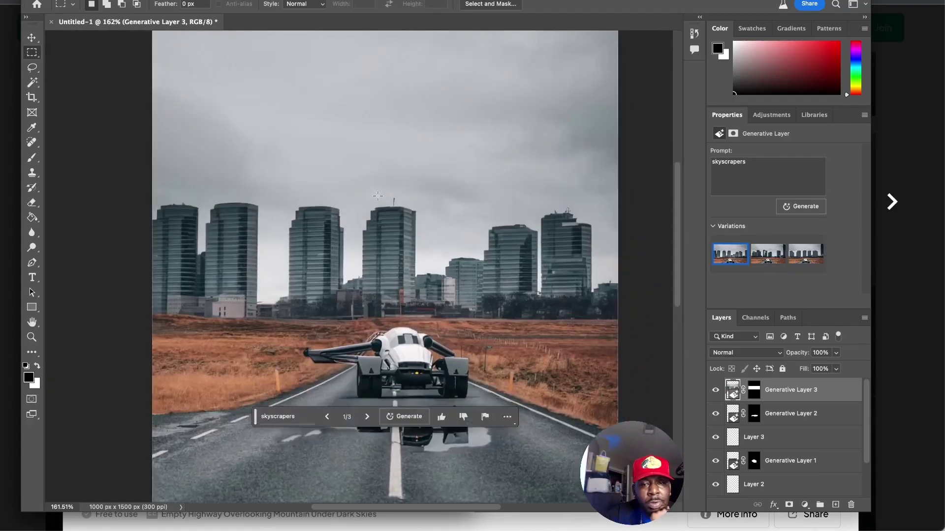
Examine the generated skyline with the vehicle and move the floating prompt bar clear of the puddle reflection.
scroll(378, 196, up, 2)
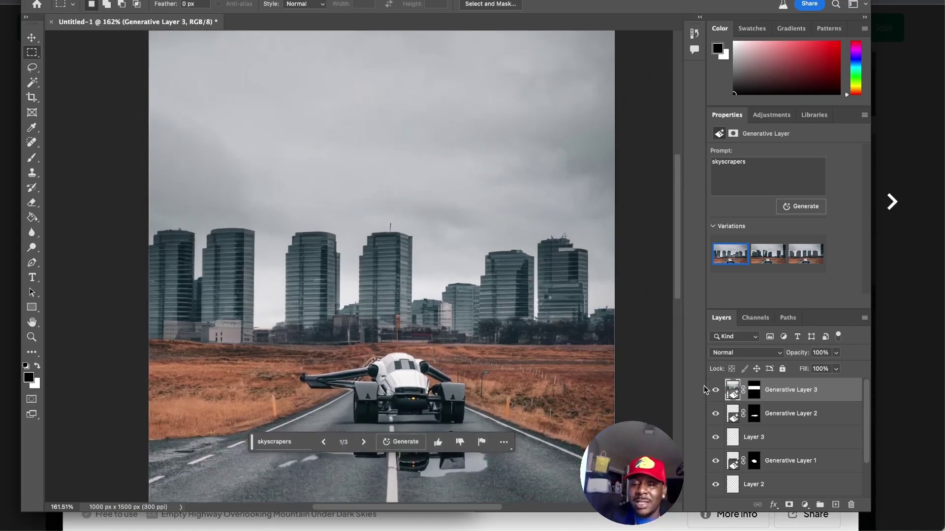
scroll(453, 319, down, 3)
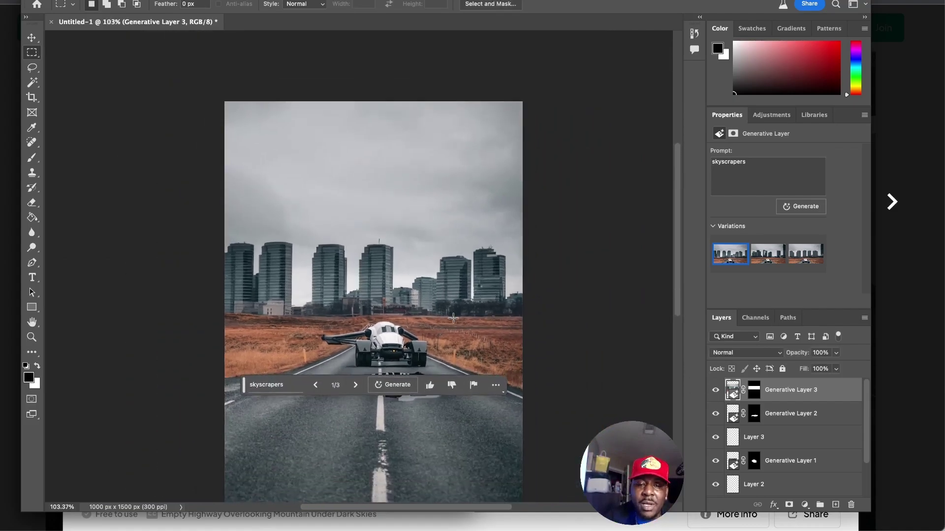
scroll(458, 295, up, 2)
scroll(468, 247, down, 1)
scroll(468, 247, right, 1)
scroll(467, 247, left, 2)
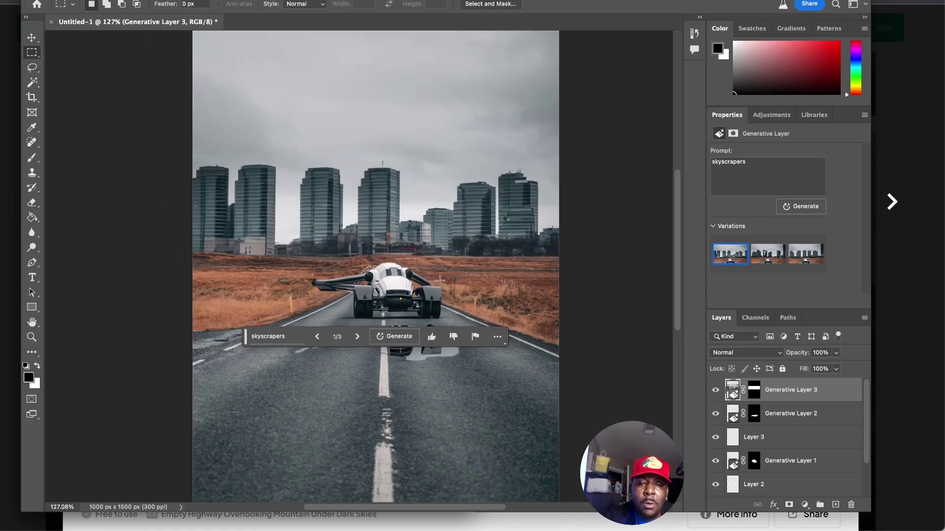
scroll(439, 281, up, 1)
drag(200, 356, 440, 171)
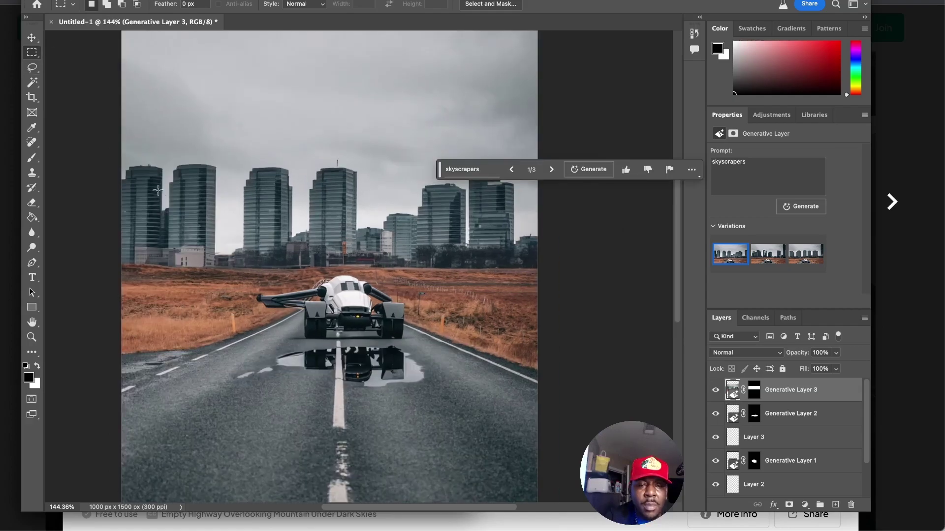
Lasso the roadside and buildings along the photo's left edge and generate a "vegas casino" there.
mouse_move(144, 81)
mouse_down()
mouse_move(240, 155)
mouse_move(219, 305)
mouse_up()
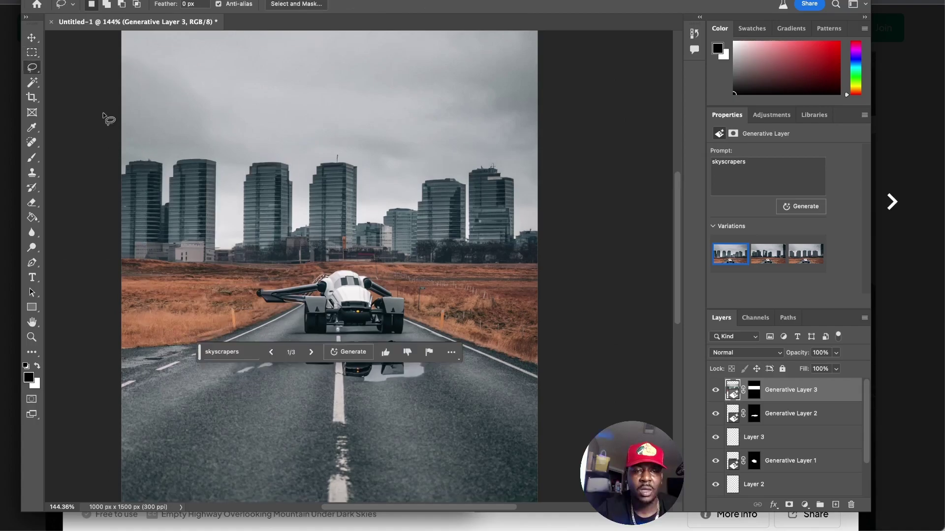
mouse_move(109, 114)
mouse_down()
mouse_move(214, 189)
mouse_move(262, 295)
mouse_move(101, 355)
mouse_up()
click(102, 355)
text(vega)
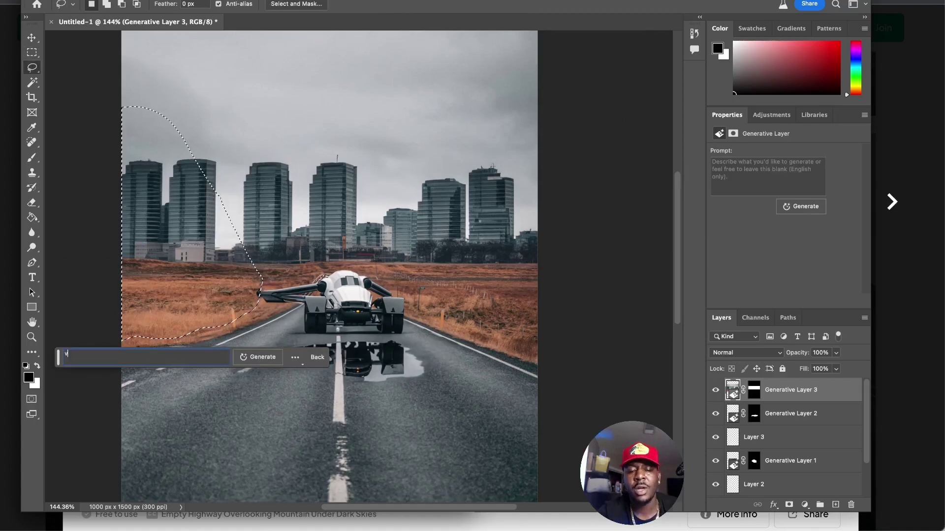
text(s casino)
Lasso the roadside and buildings along the photo's right edge and try to generate an "nfl stadium" there.
mouse_move(537, 105)
mouse_down()
mouse_move(497, 341)
mouse_move(539, 352)
mouse_up()
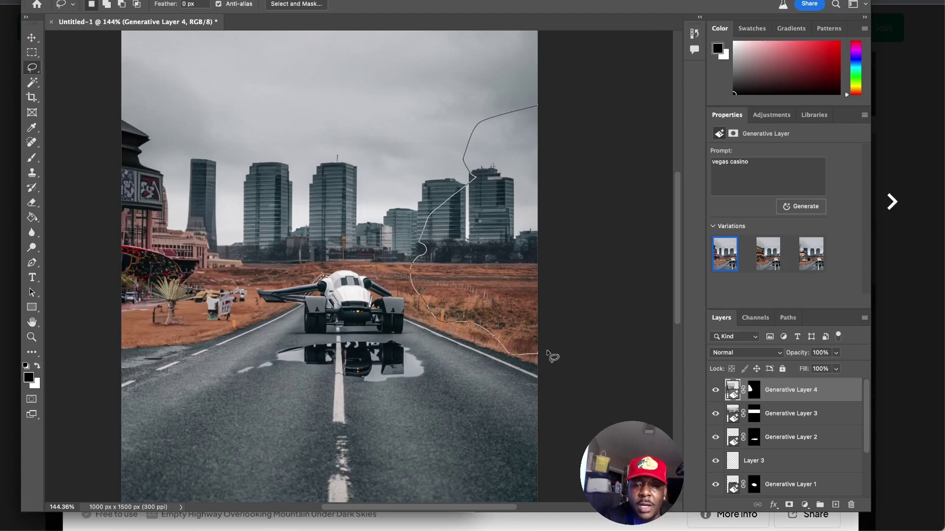
click(366, 371)
text(nfl s)
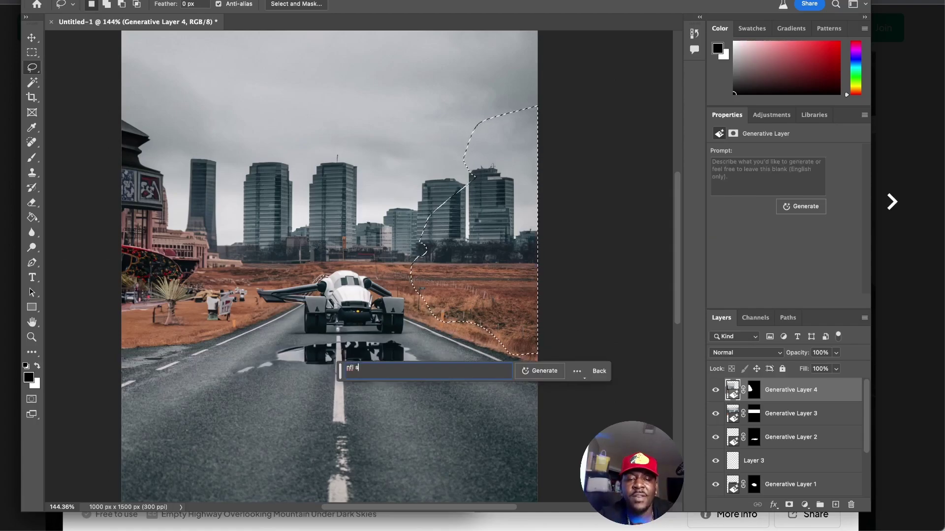
text(tadium)
key(Return)
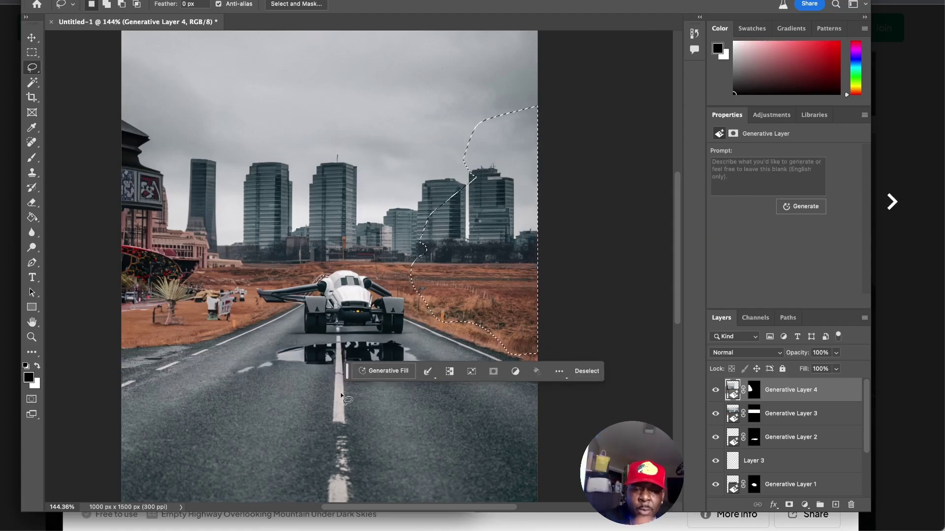
Try the prompt "casino bright sign" for a Generative Fill of the same roadside selection.
click(383, 370)
text(casin)
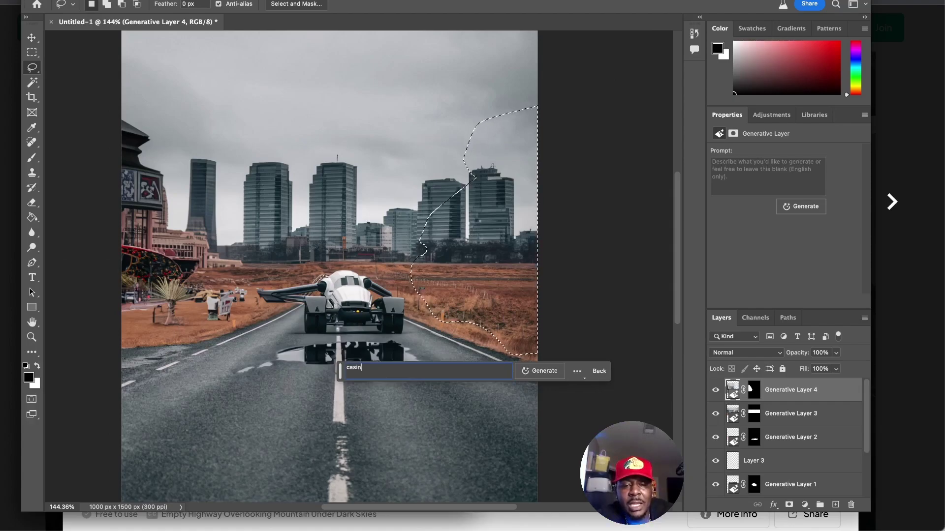
text(o bright sign)
key(Escape)
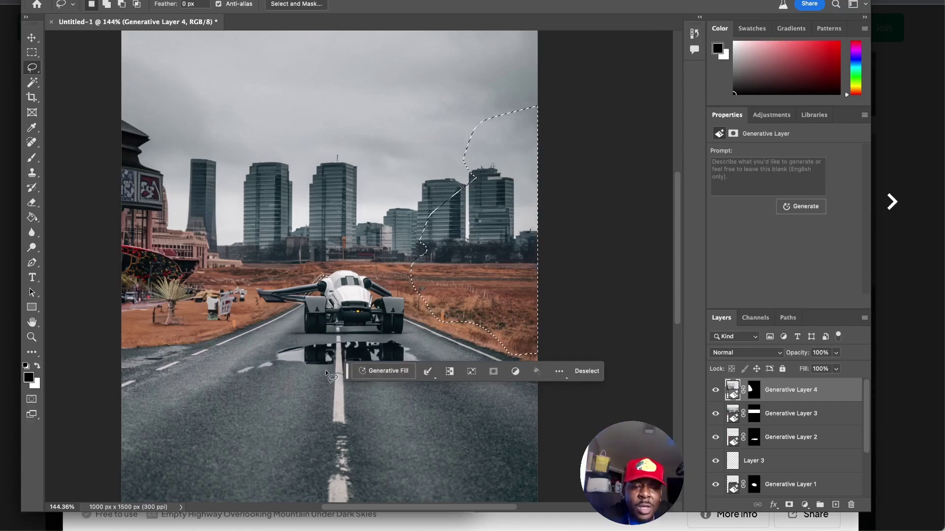
Fill the selection along the photo's right edge with a generated "skyscraper hotel".
click(369, 370)
key(Return)
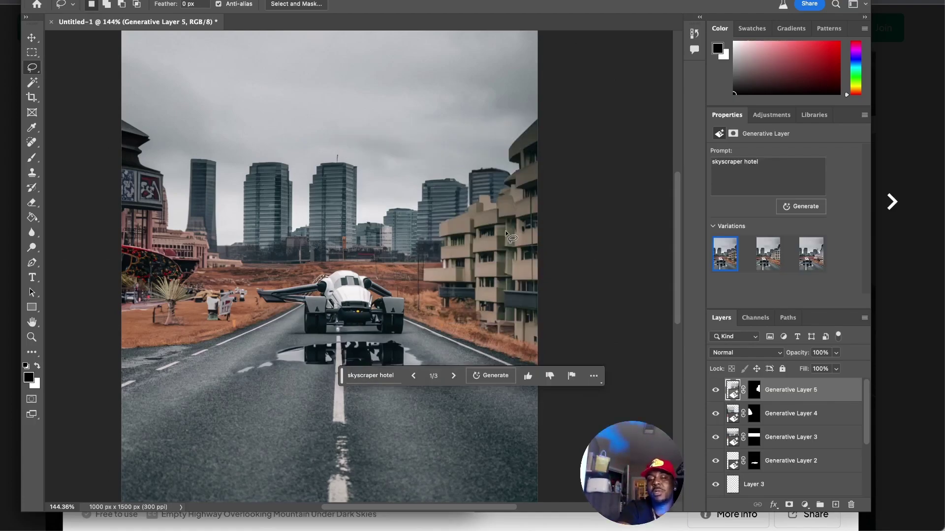
Lasso the cloudy sky above the skyline and fill it with a generated "private jet".
scroll(413, 300, down, 4)
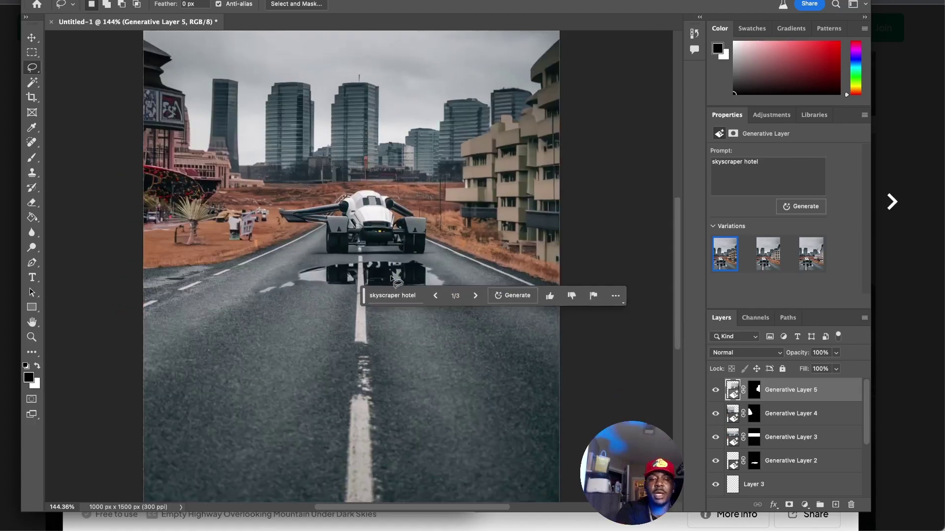
scroll(413, 300, up, 5)
mouse_move(205, 67)
mouse_down()
mouse_move(422, 38)
mouse_move(196, 56)
mouse_up()
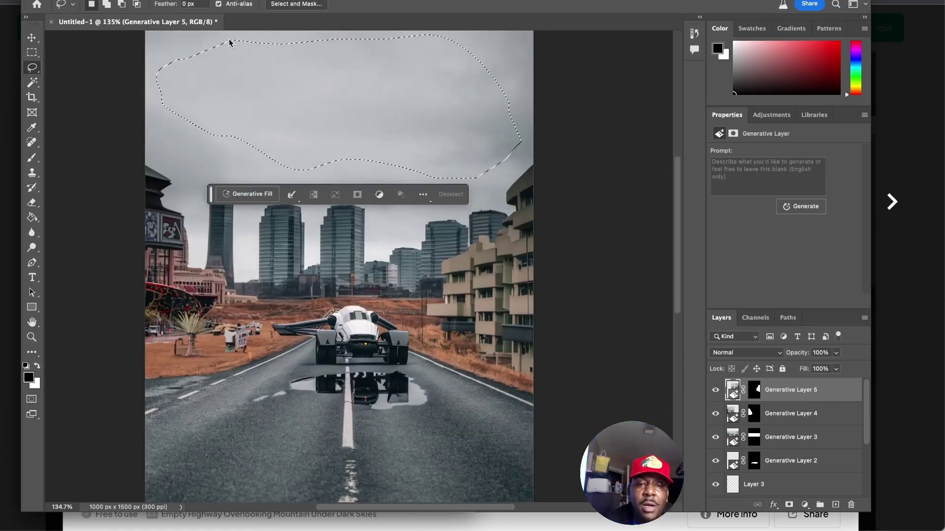
click(250, 193)
text(private jet)
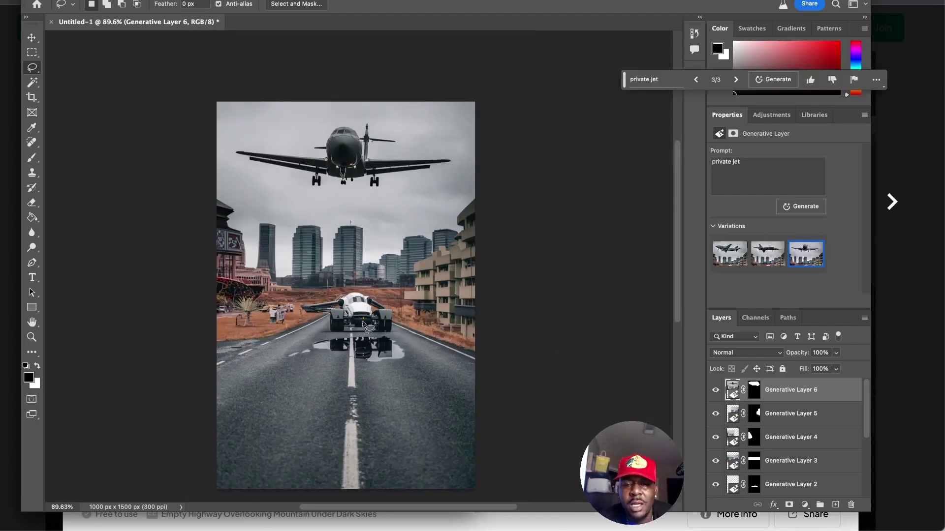
scroll(363, 323, up, 5)
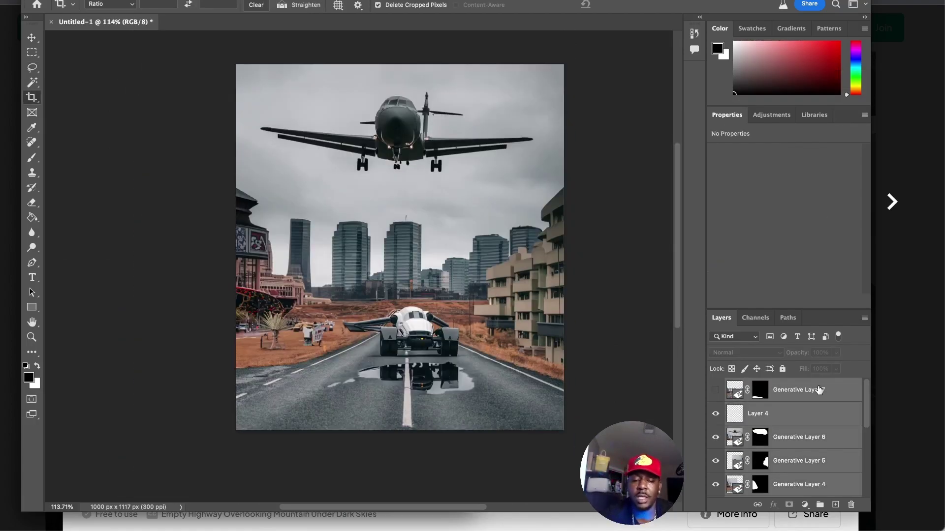
Group the added generative layers and toggle the group's visibility to compare the edited scene with the original photo.
key(ctrl+g)
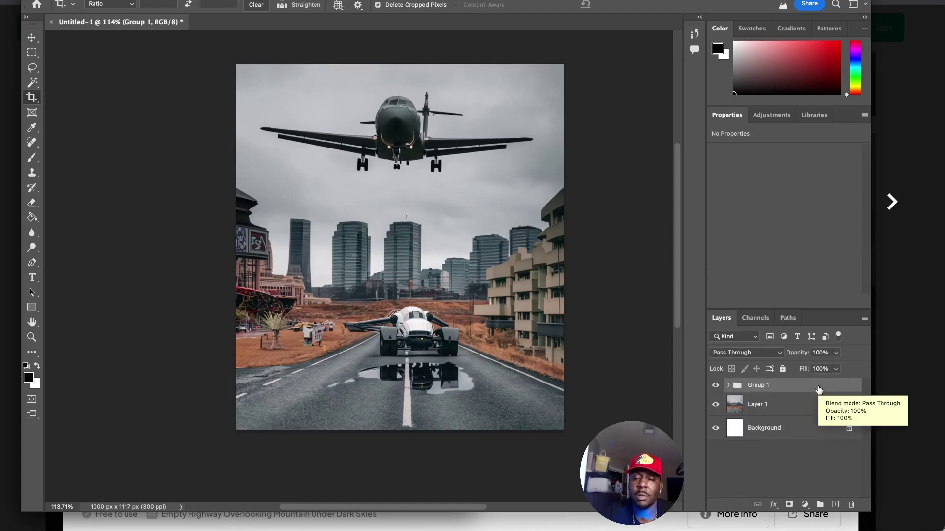
click(716, 385)
click(715, 386)
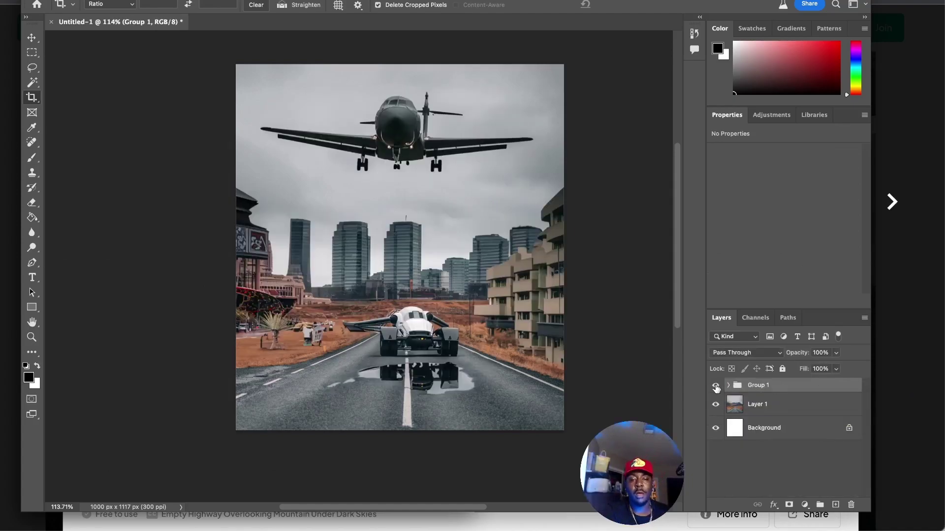
click(715, 386)
click(716, 386)
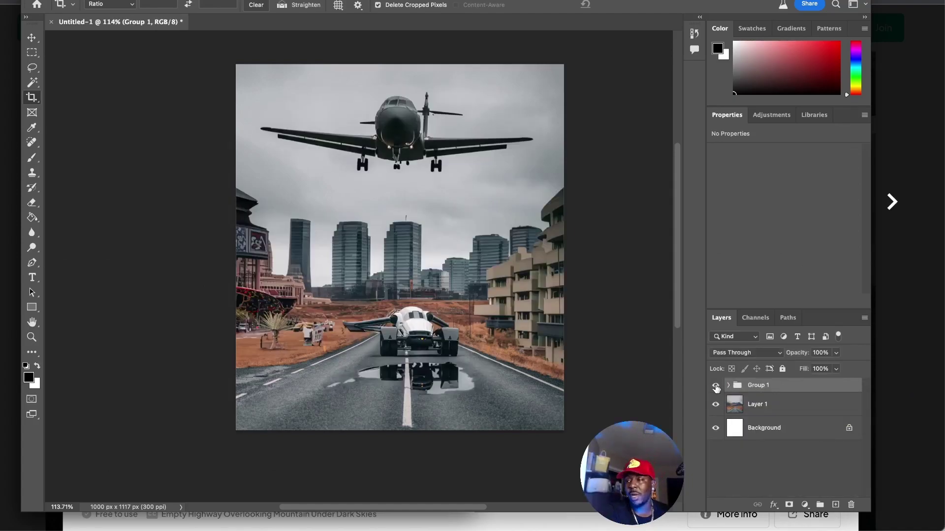
click(715, 385)
click(716, 386)
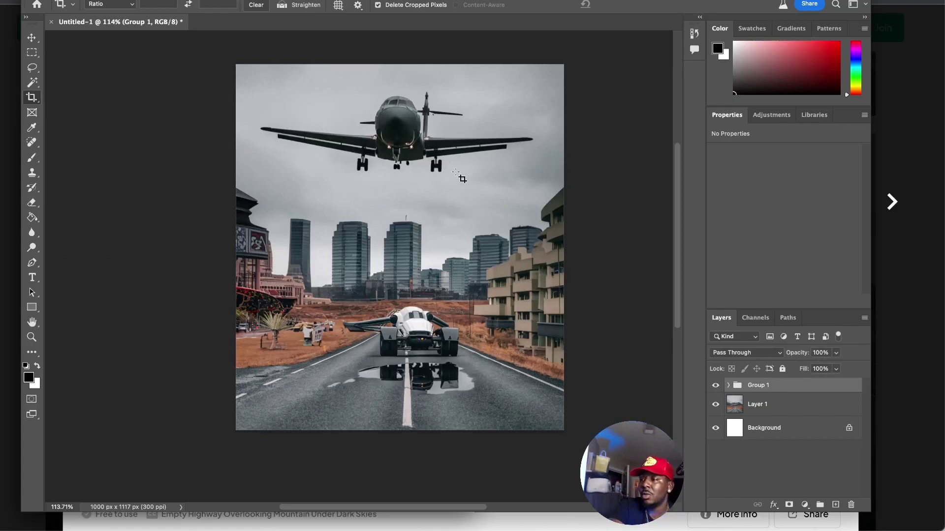
scroll(473, 162, down, 2)
scroll(477, 159, up, 2)
scroll(475, 160, up, 2)
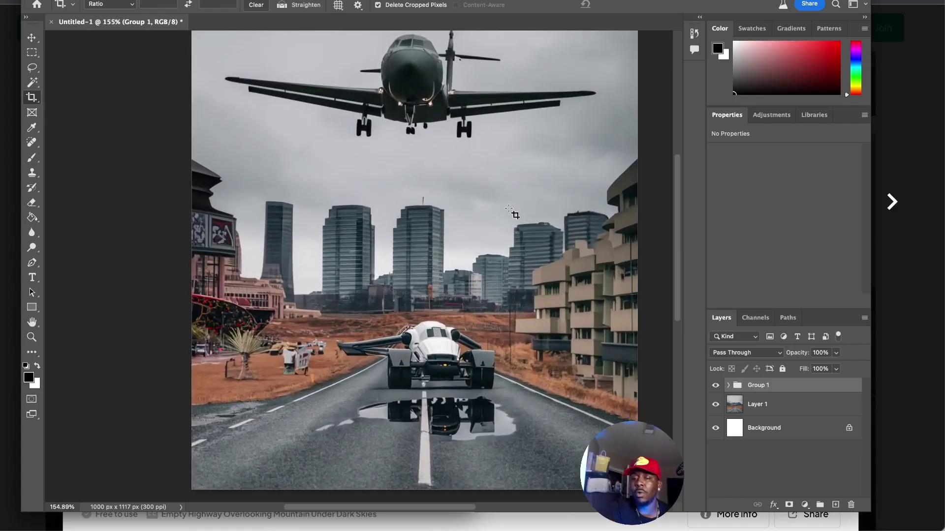
Expand Group 1 and hide the jet, hotel, casino and city skyline layers.
click(726, 385)
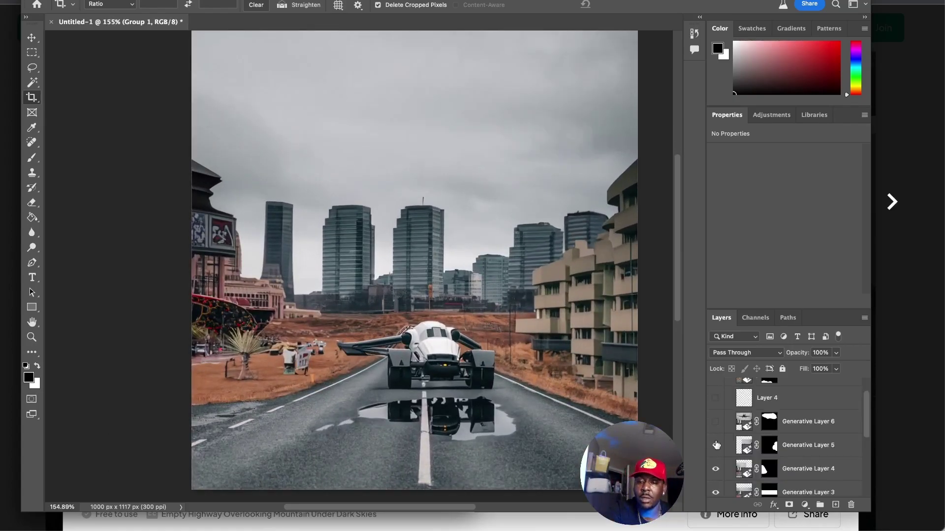
click(715, 445)
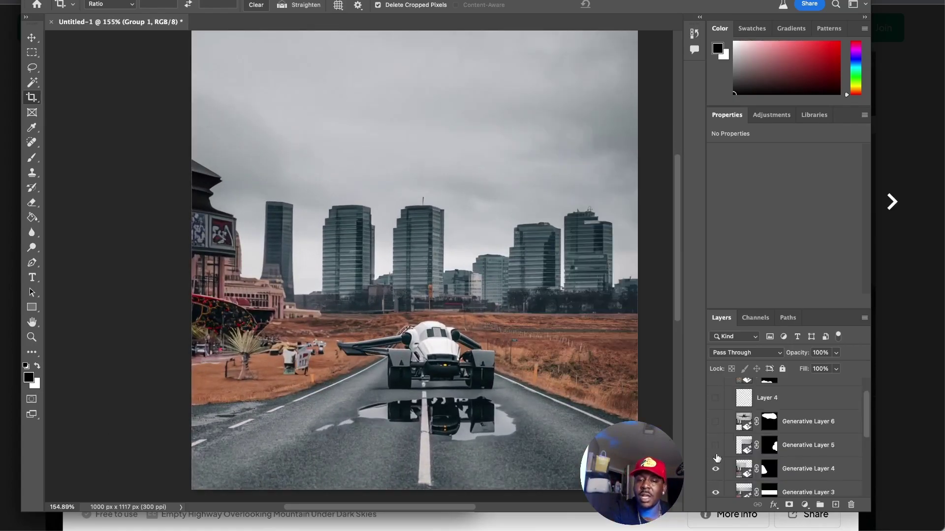
click(716, 468)
scroll(716, 471, down, 2)
scroll(715, 472, down, 1)
scroll(462, 310, down, 3)
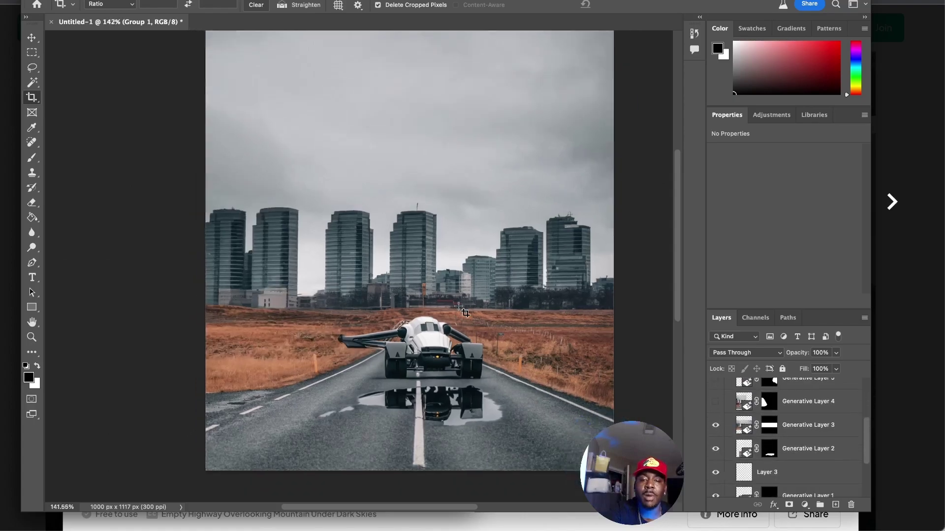
click(716, 425)
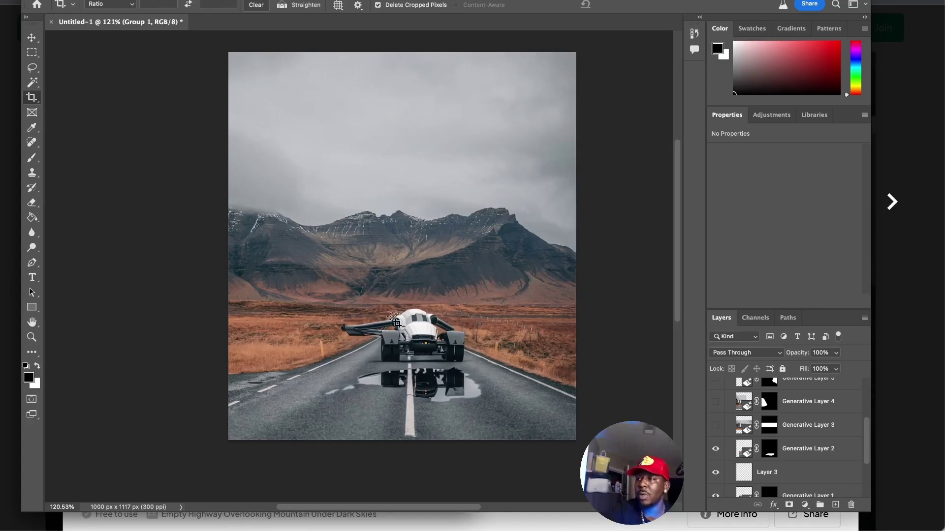
Select the mountain band across the full photo width with a rectangular marquee and add a new layer above Layer 1.
click(31, 52)
drag(222, 169, 614, 308)
drag(613, 308, 614, 302)
scroll(786, 471, down, 3)
click(785, 471)
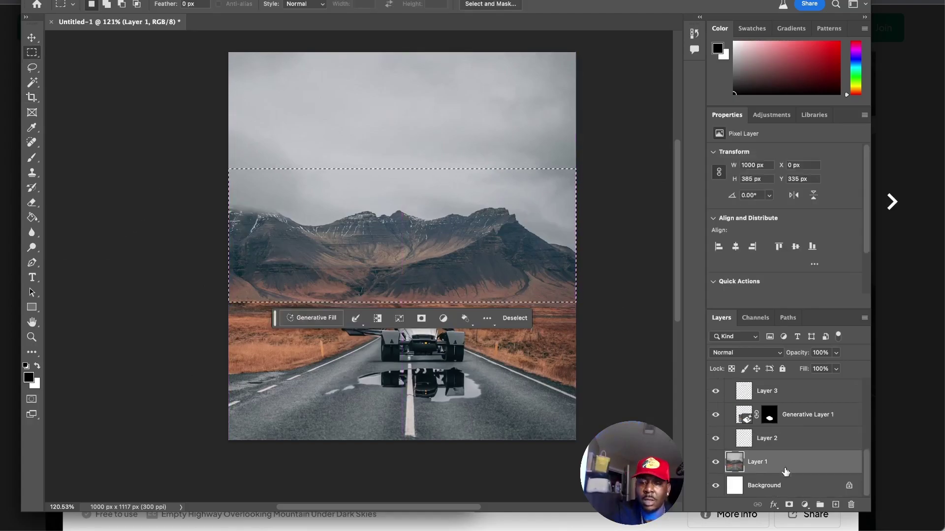
click(835, 504)
Generate "snowing mountains" in the selected band and choose the third variation.
click(311, 317)
text(snowing mou)
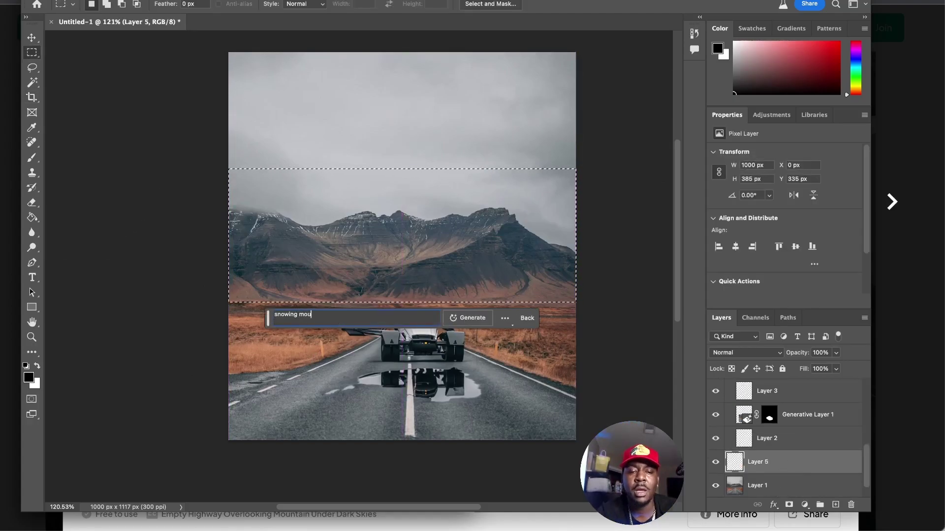
text(ntains)
key(Return)
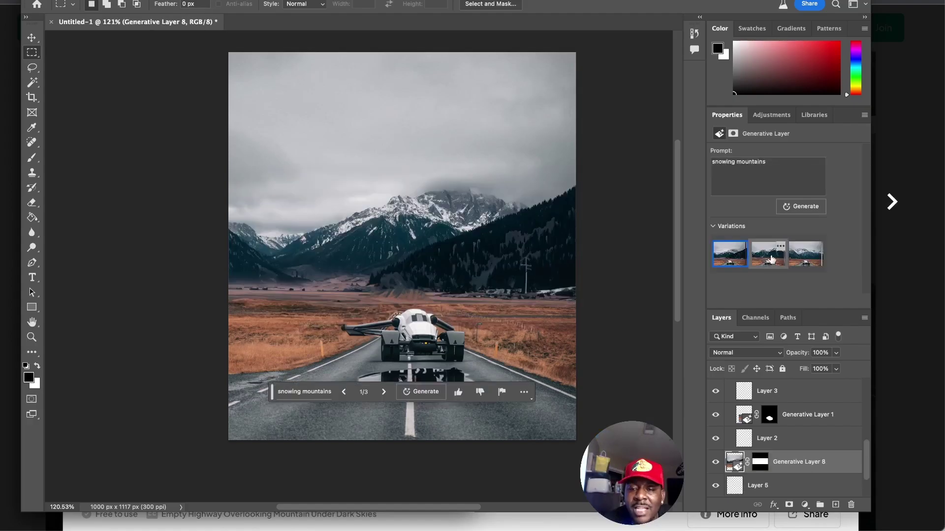
click(767, 253)
click(796, 261)
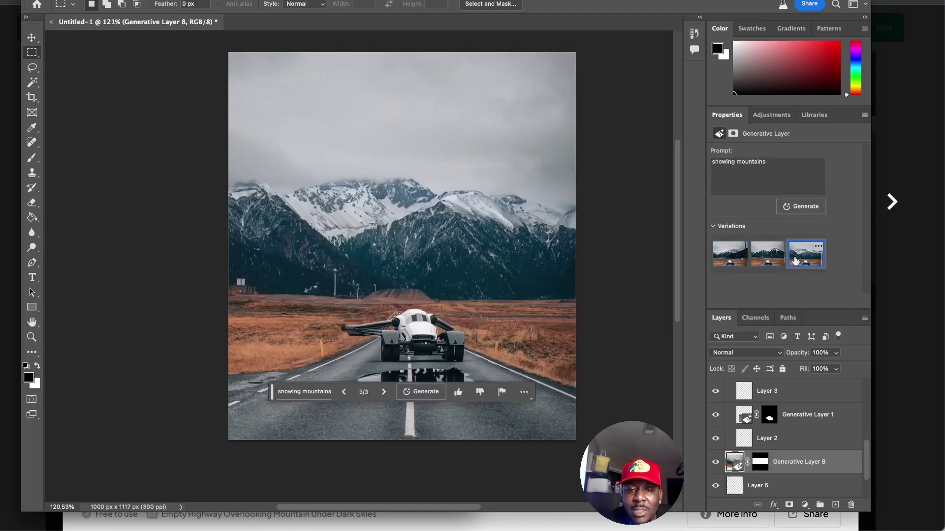
scroll(554, 226, down, 3)
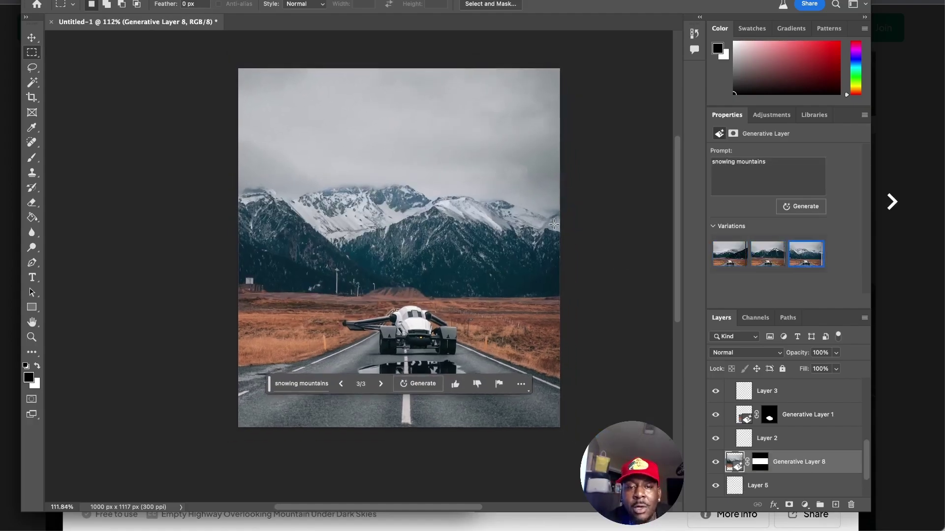
Marquee-select the sky down to the mountain peaks, generate "icy blue windy sky" there and choose the second variation.
scroll(553, 224, up, 4)
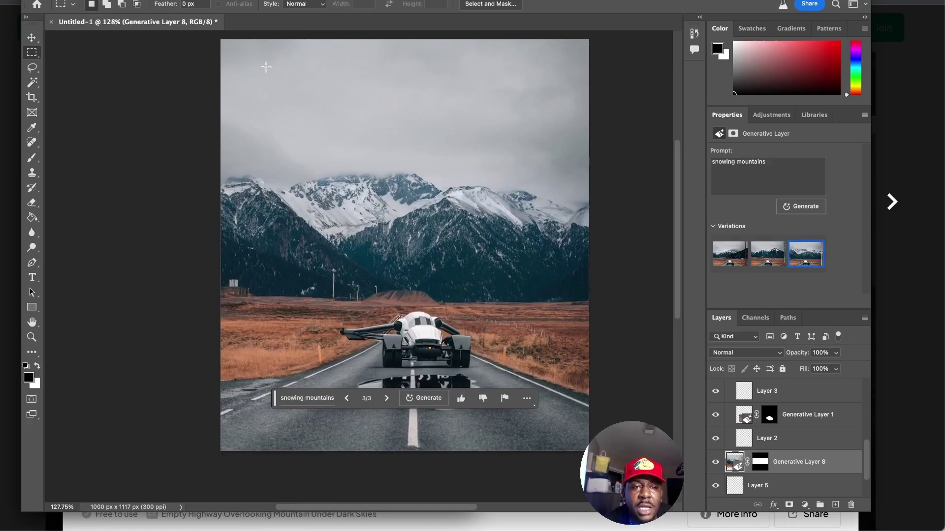
drag(214, 40, 622, 215)
click(315, 230)
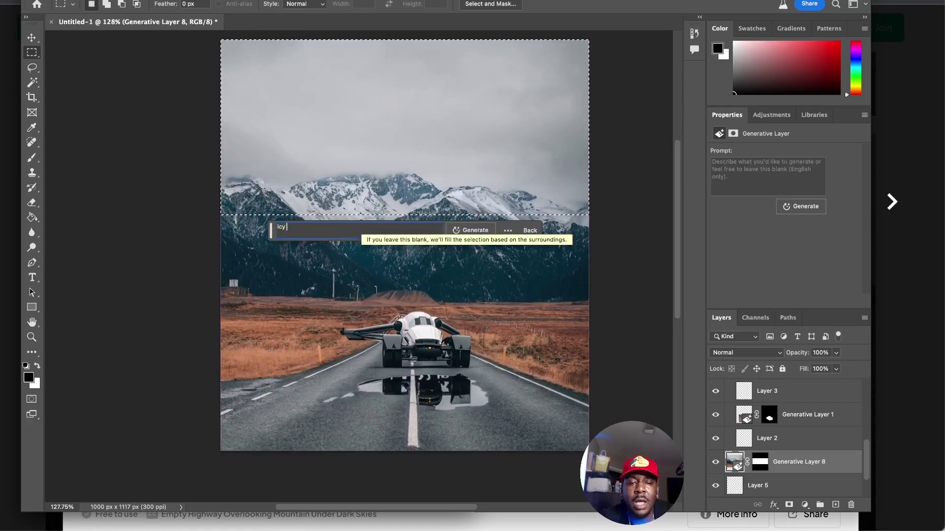
text(icy blue windy sky)
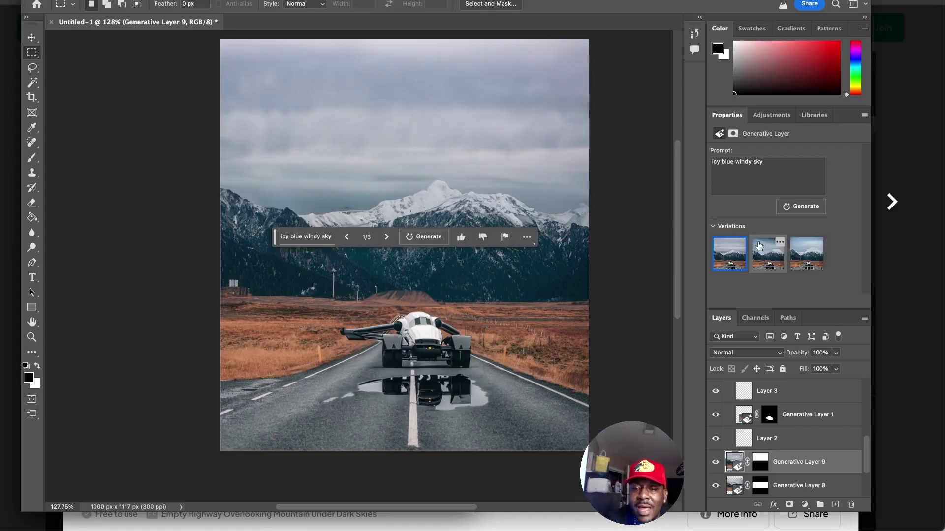
click(729, 254)
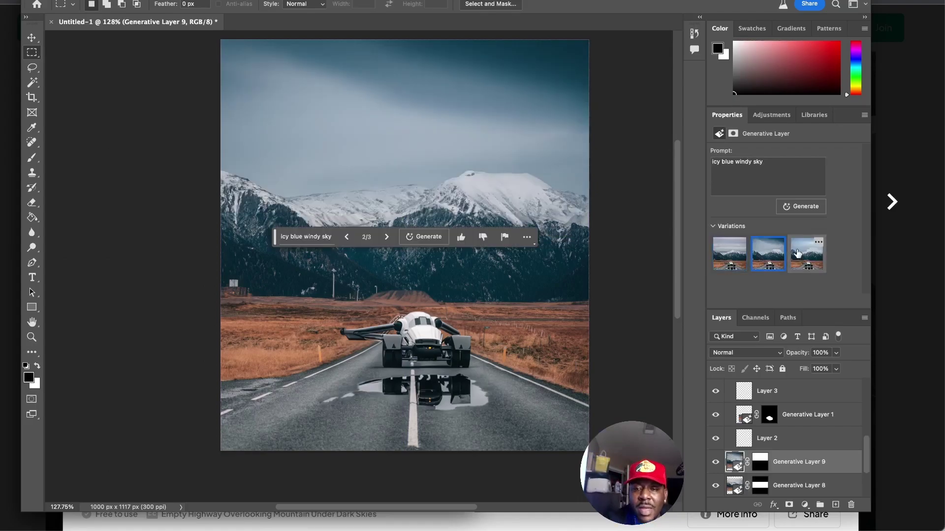
click(797, 253)
click(767, 254)
scroll(544, 208, down, 3)
scroll(545, 209, up, 2)
Lasso the orange grass fields on both sides of the road and run Generative Fill on them.
key(l)
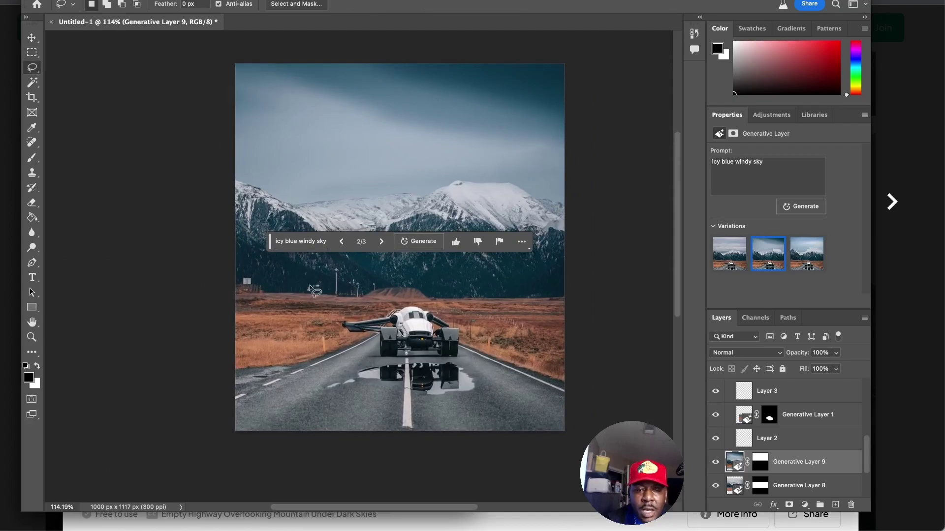
mouse_move(379, 302)
mouse_down()
mouse_move(401, 312)
mouse_move(350, 283)
mouse_up()
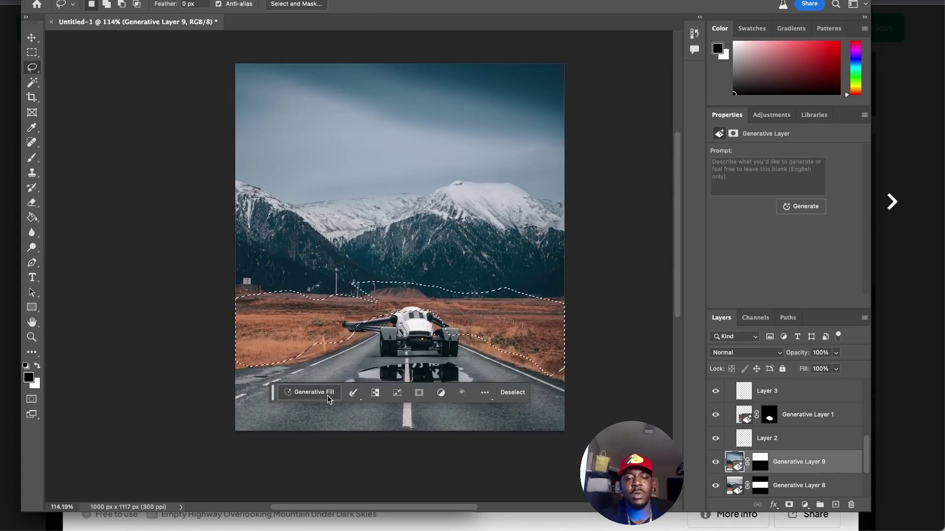
click(326, 395)
key(Return)
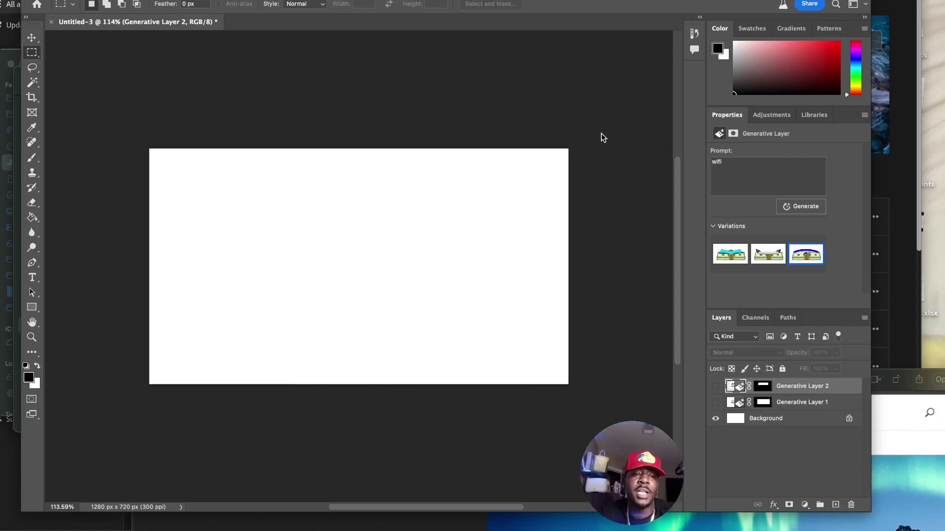
Generate a "cartoon sytle broken heart" in a rectangular selection on the blank Untitled-3 canvas and move it up and left.
drag(305, 198, 516, 364)
click(319, 380)
text(cartoon syt)
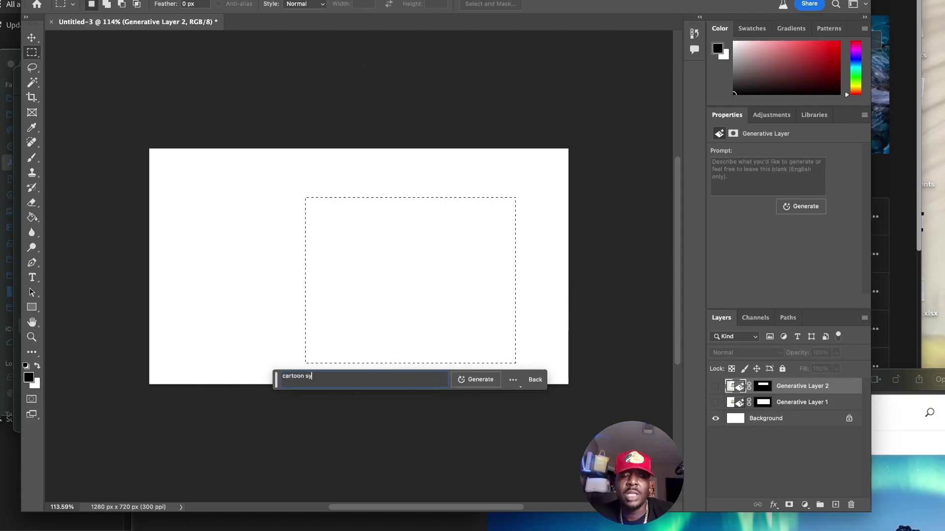
text(le broken heart)
key(Return)
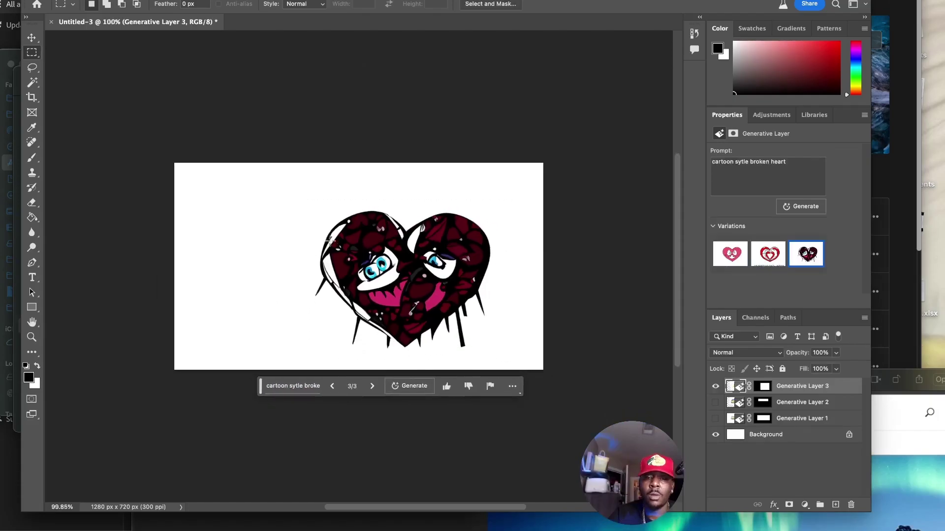
scroll(460, 250, up, 3)
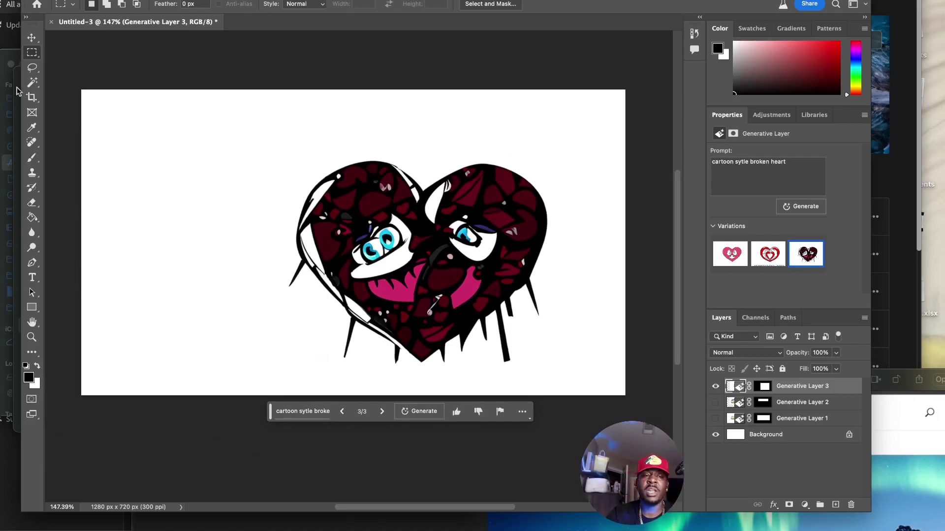
click(31, 37)
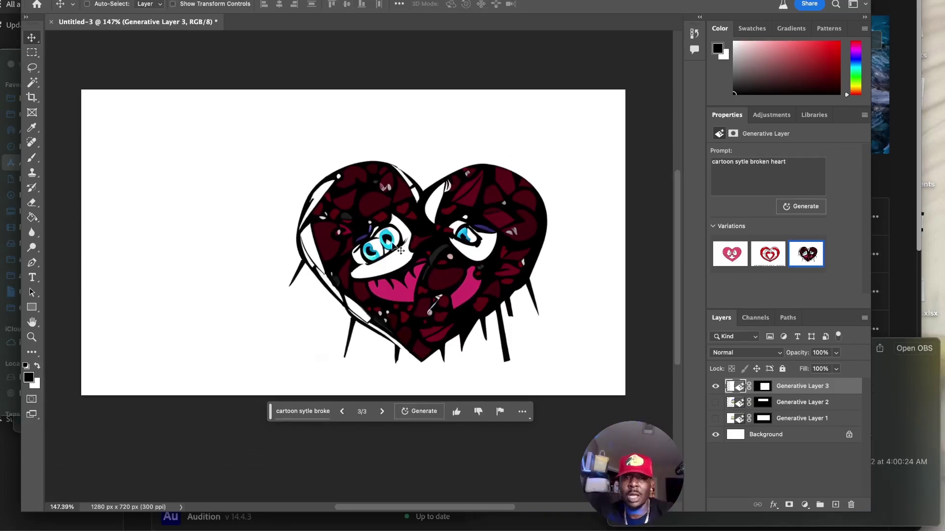
drag(397, 247, 339, 209)
Add the two-line text "Heartless Hustle" beside the heart's upper left.
click(32, 277)
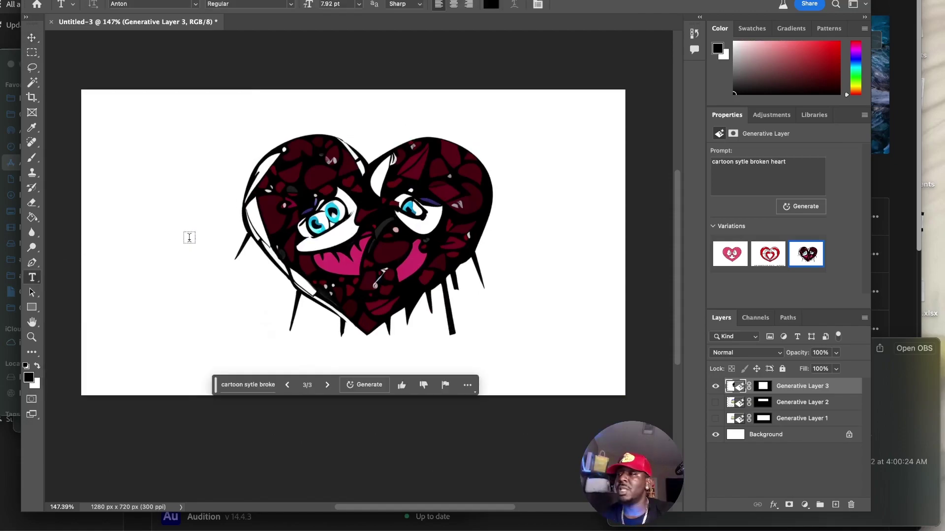
click(165, 158)
text(Heart)
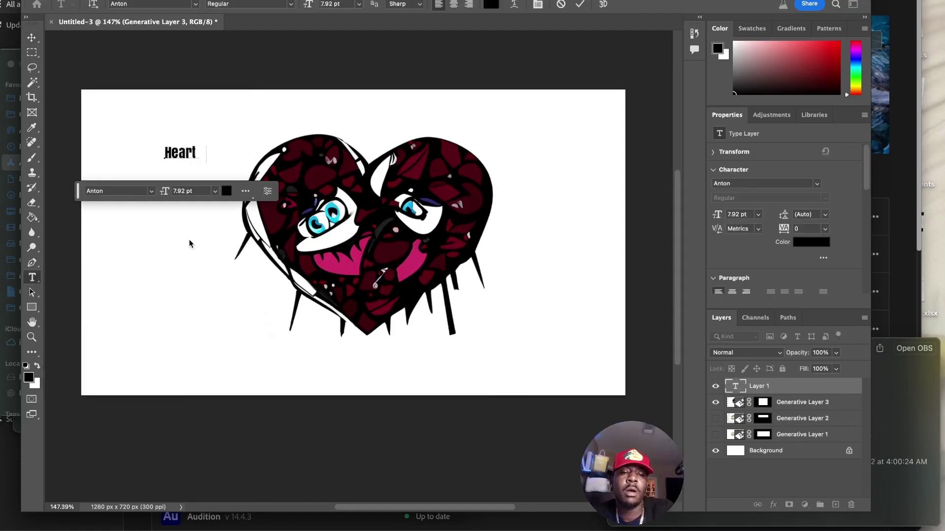
text(le)
text(s)
key(Return)
text(Hustle)
Change the font of the whole "Heartless Hustle" text to Atelas Personal Use Only.
key(super+a)
click(168, 4)
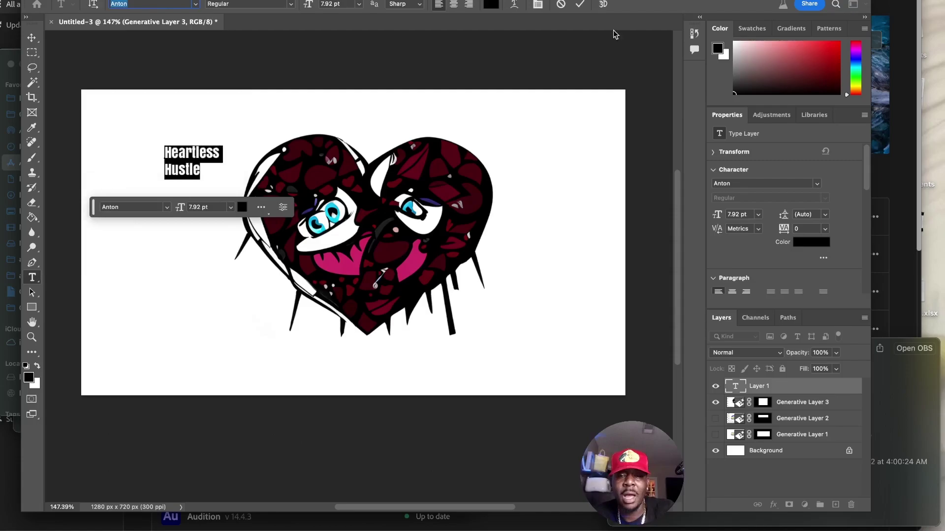
click(816, 183)
click(797, 343)
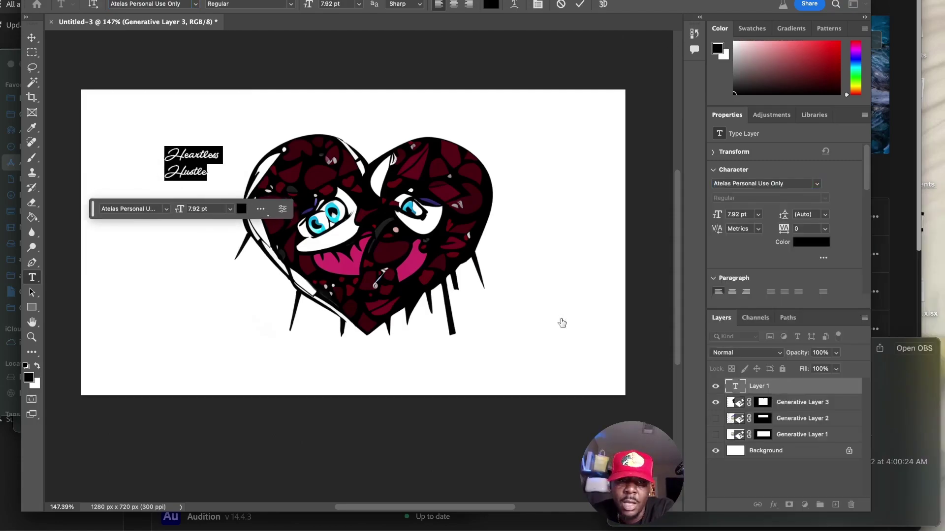
Enlarge and skew the text across the heart, and split "Heartless" and "Hustle" into separate text layers.
key(super+t)
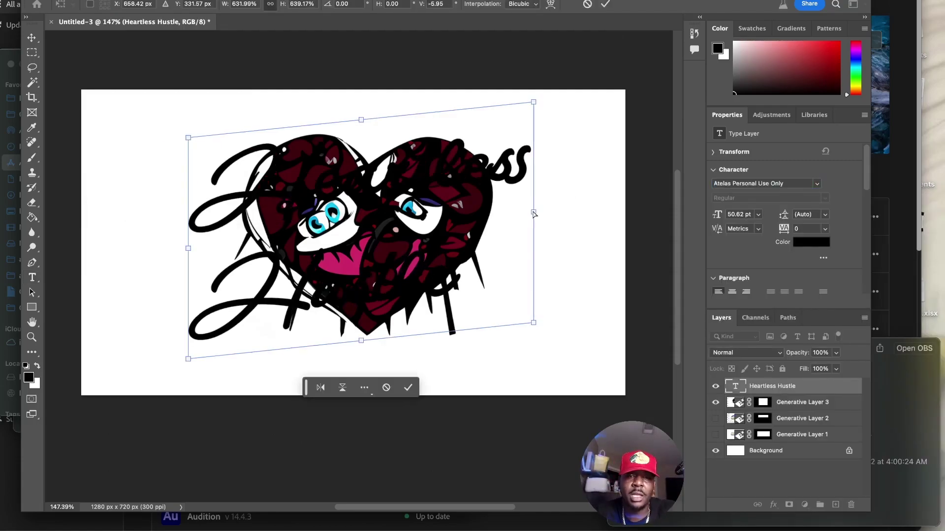
key(Return)
double_click(468, 235)
key(super+a)
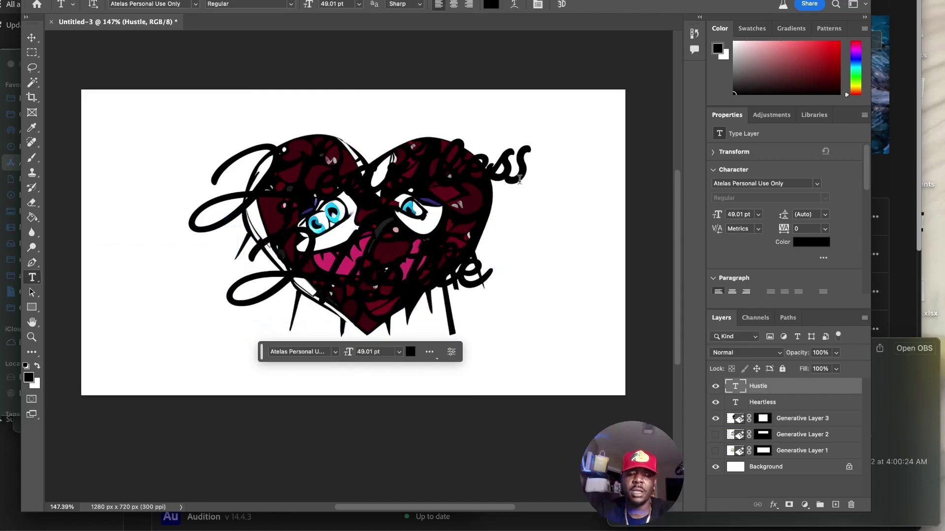
Recolour the "Heartless" text in the heart's pink and add a white stroke around it.
key(v)
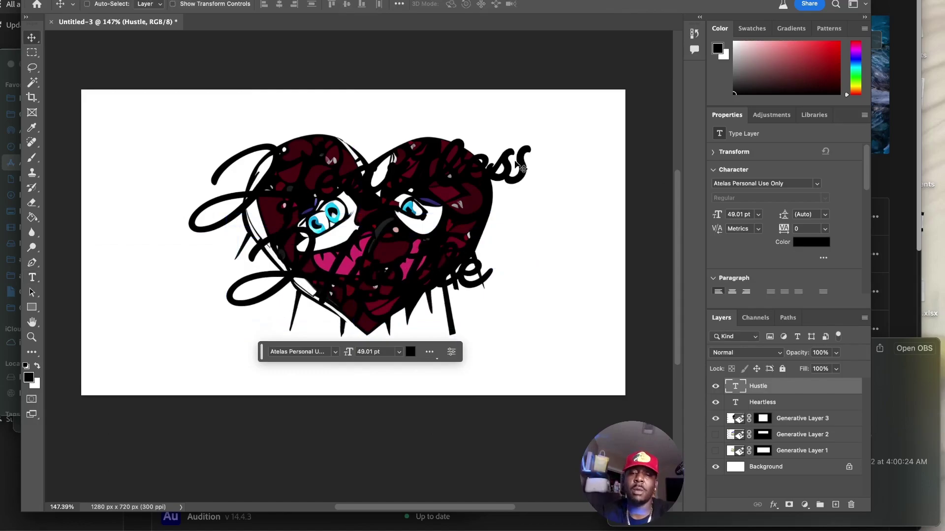
right_click(515, 162)
right_click(492, 162)
click(507, 167)
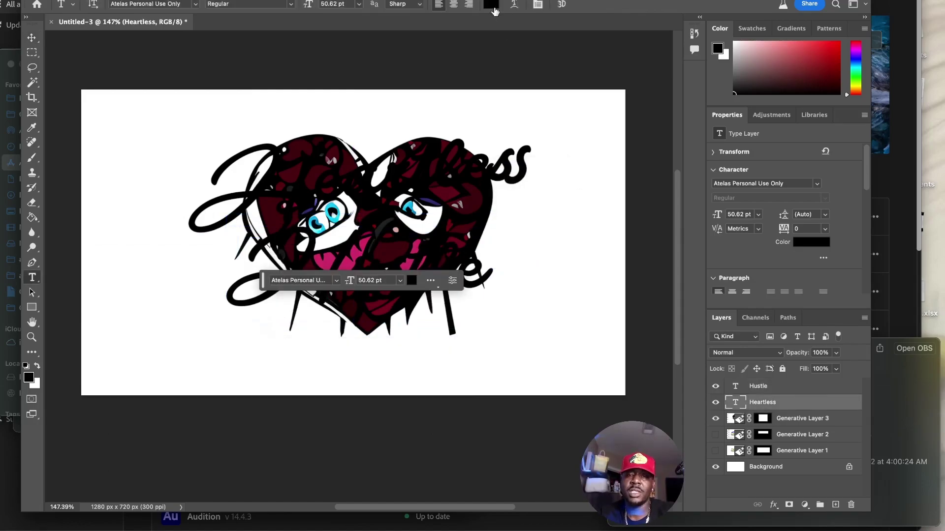
click(447, 74)
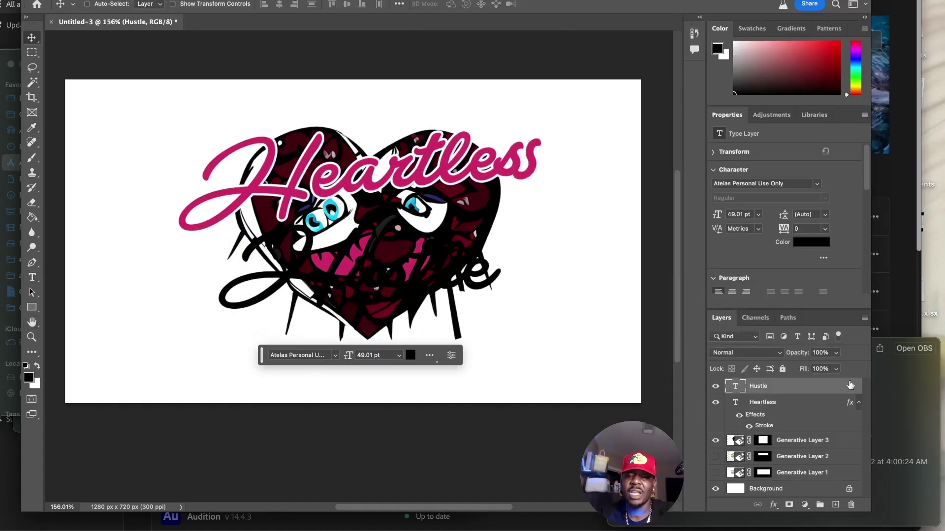
Give the "Hustle" text a Color Overlay sampled from the pink of the heart's mouth, plus a white stroke.
double_click(823, 386)
click(473, 132)
click(705, 18)
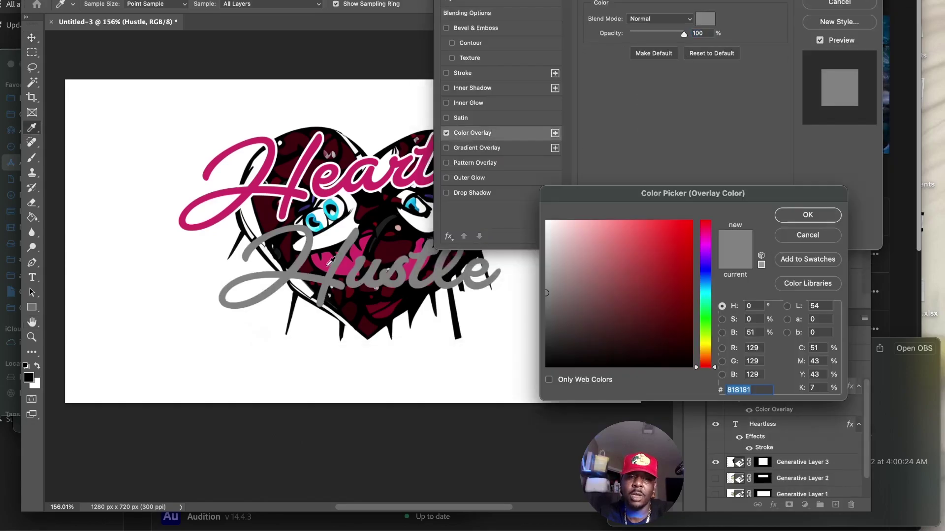
click(326, 267)
key(Return)
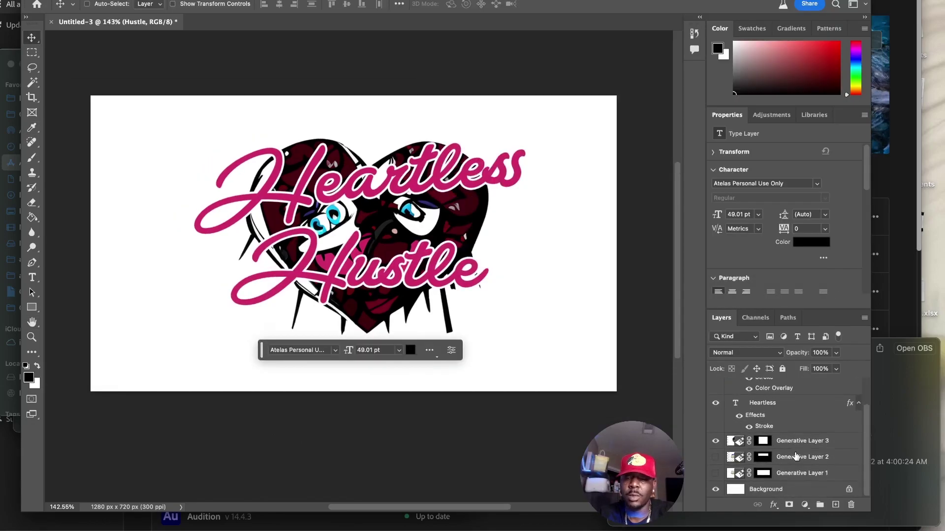
Hide the Background layer and mask out the white area around the heart on Generative Layer 3.
click(715, 489)
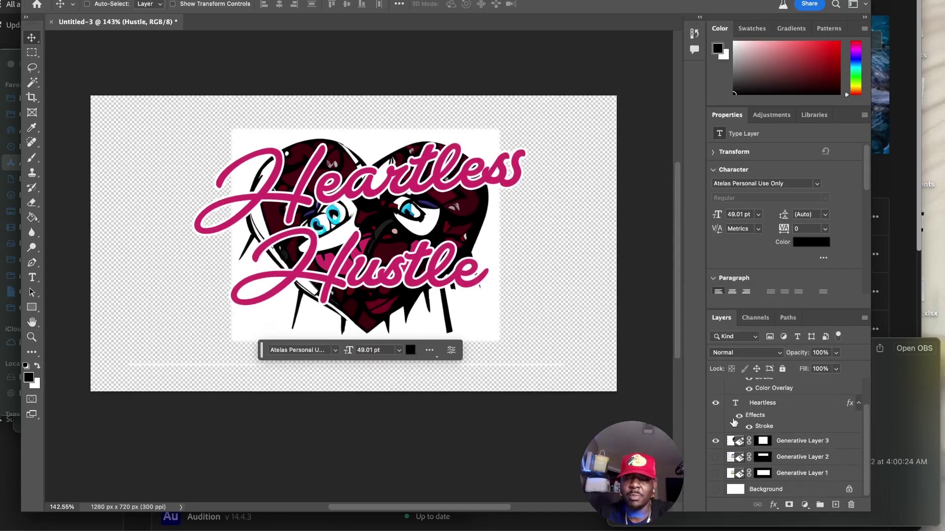
key(w)
click(248, 144)
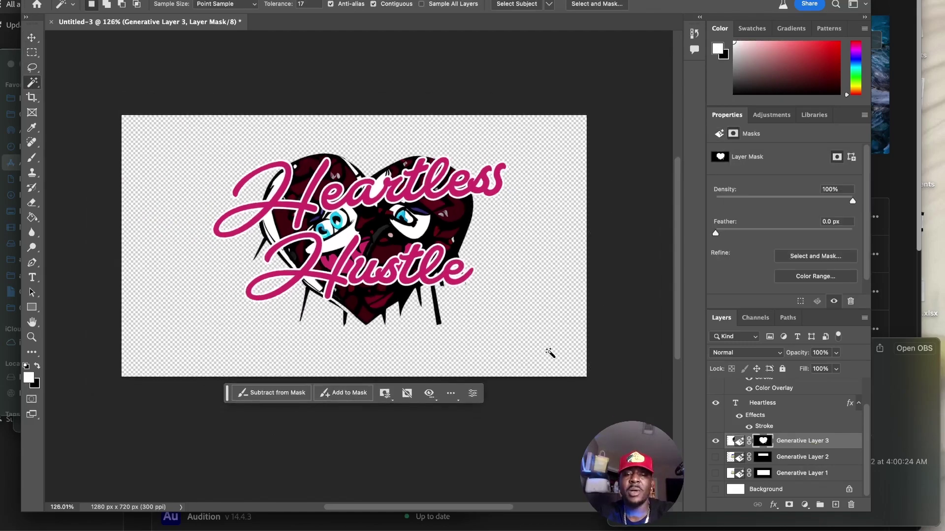
Crop both sides of the canvas in toward the graphic, to 869 × 720 px.
key(c)
drag(154, 249, 197, 246)
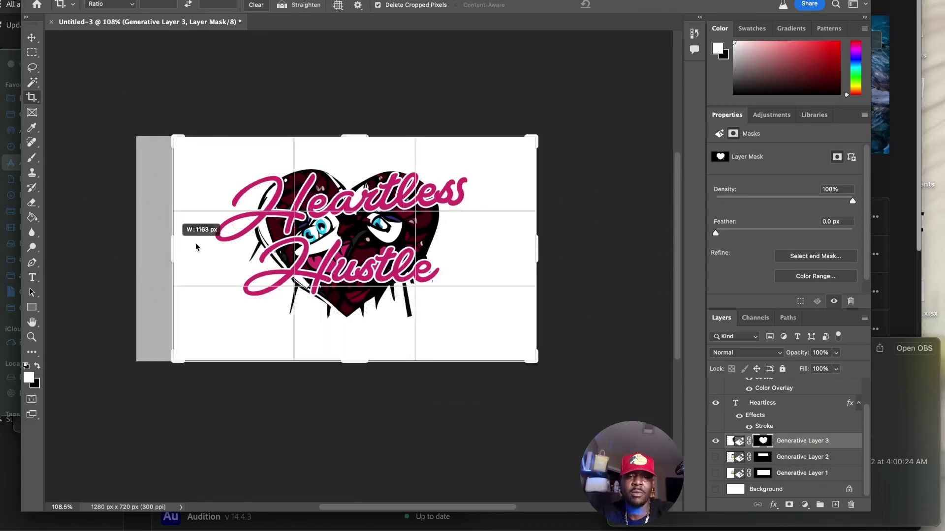
key(Return)
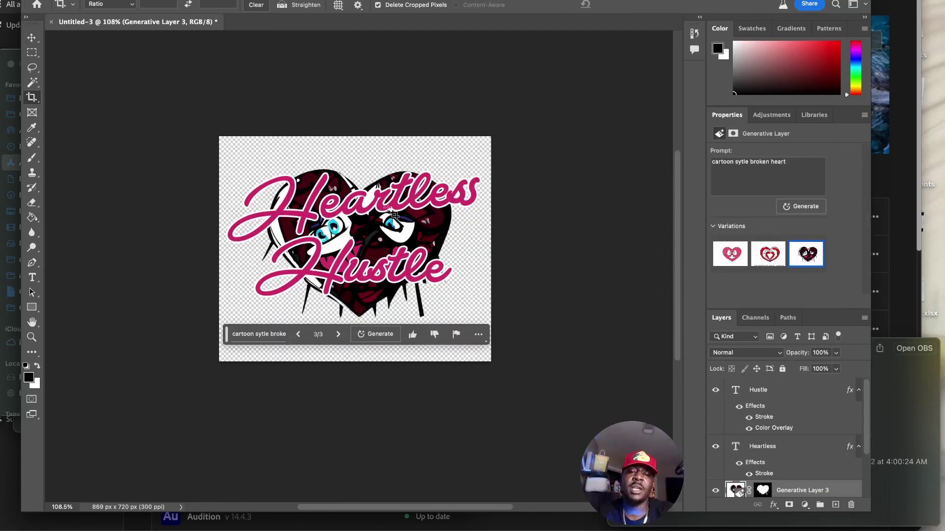
scroll(388, 208, up, 2)
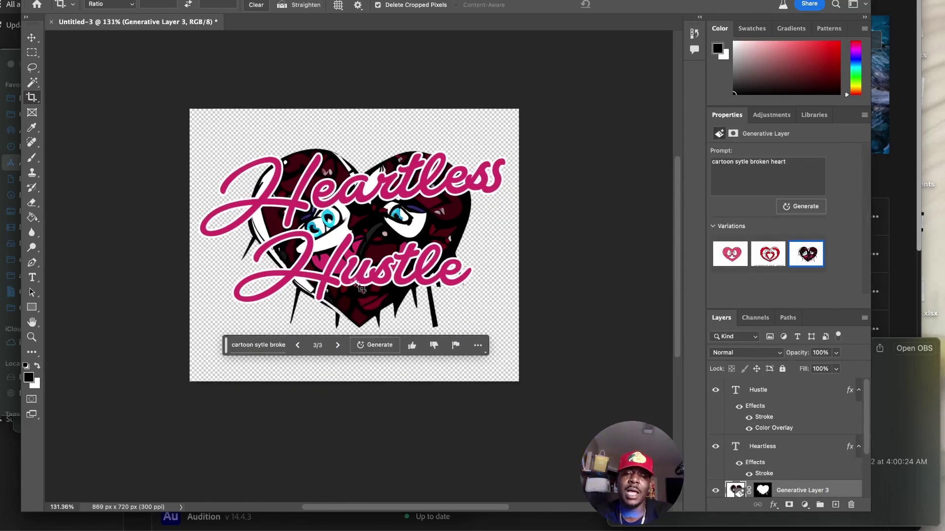
Scale the placed "Heartless Hustle" graphic in Untitled-4 down to about 265 × 155 px and position it on the T-shirt's chest.
key(super+t)
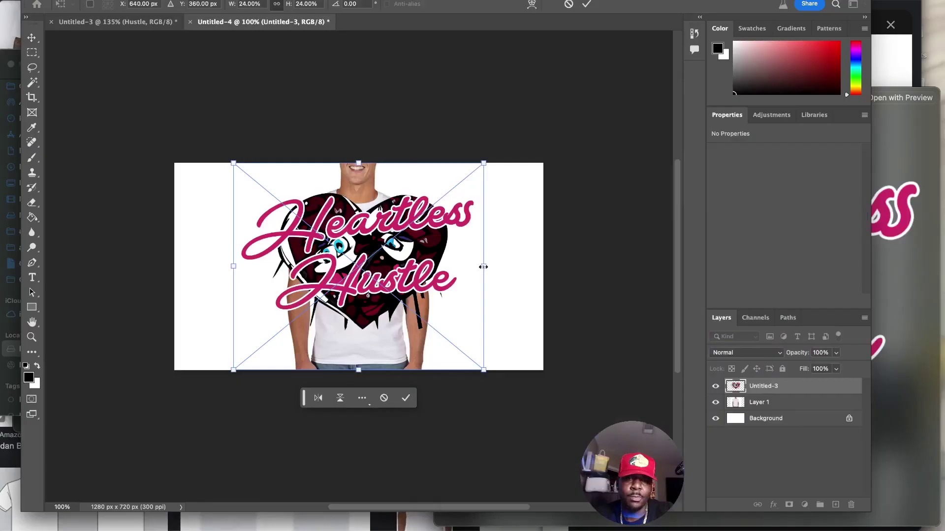
drag(485, 374, 278, 276)
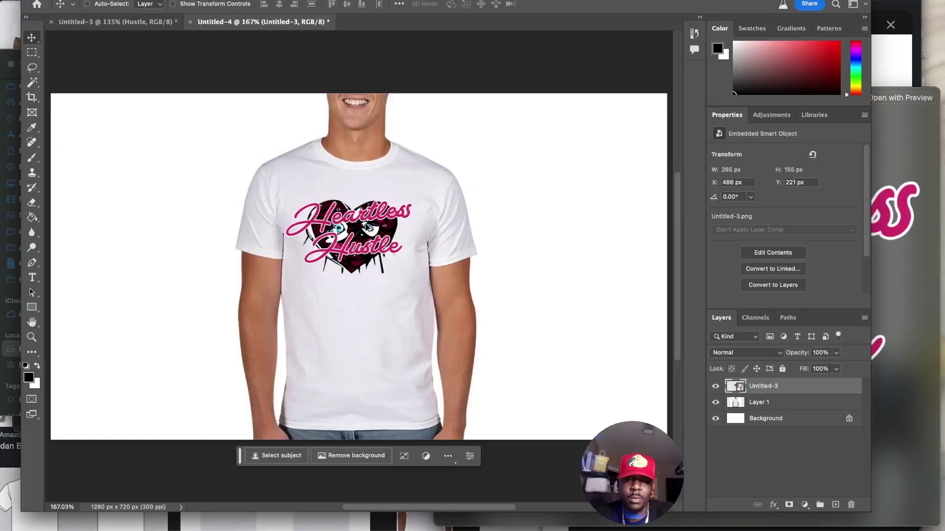
scroll(368, 227, up, 3)
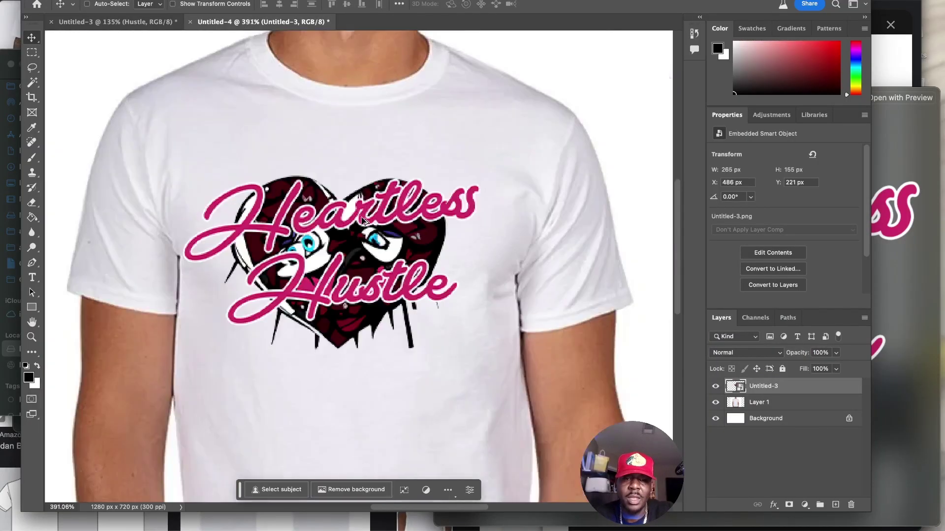
scroll(368, 227, down, 3)
scroll(400, 256, up, 1)
scroll(401, 256, down, 3)
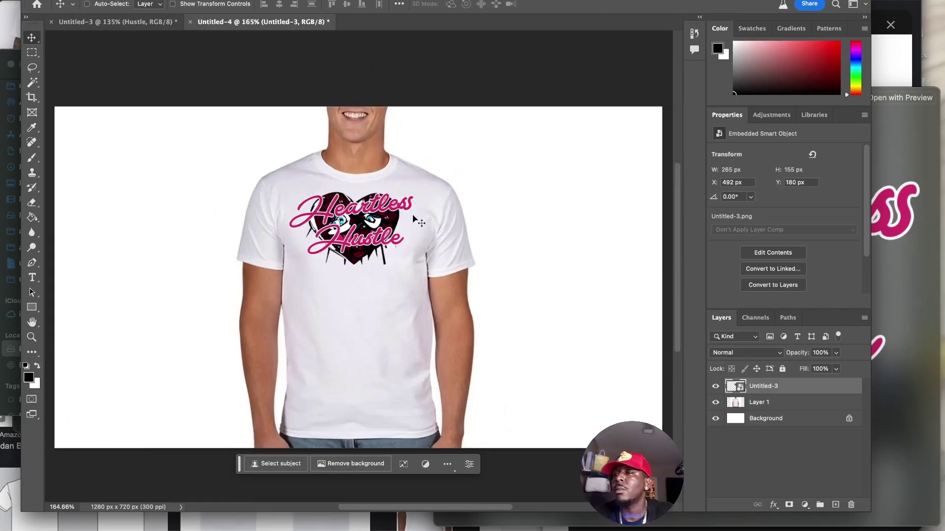
drag(316, 211, 320, 211)
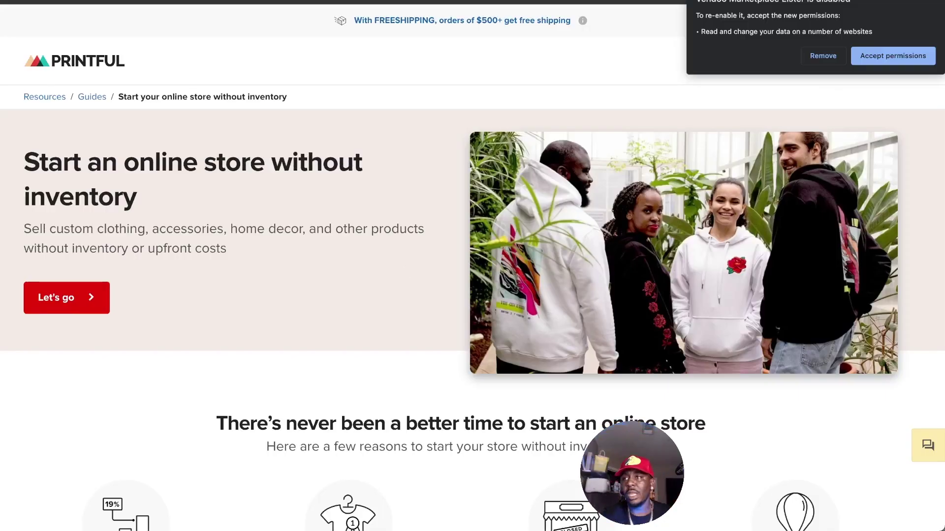
On the Printful website, dismiss the extension notice, enter the product catalog and start a template for the All-Over Print Unisex Hoodie.
click(940, 2)
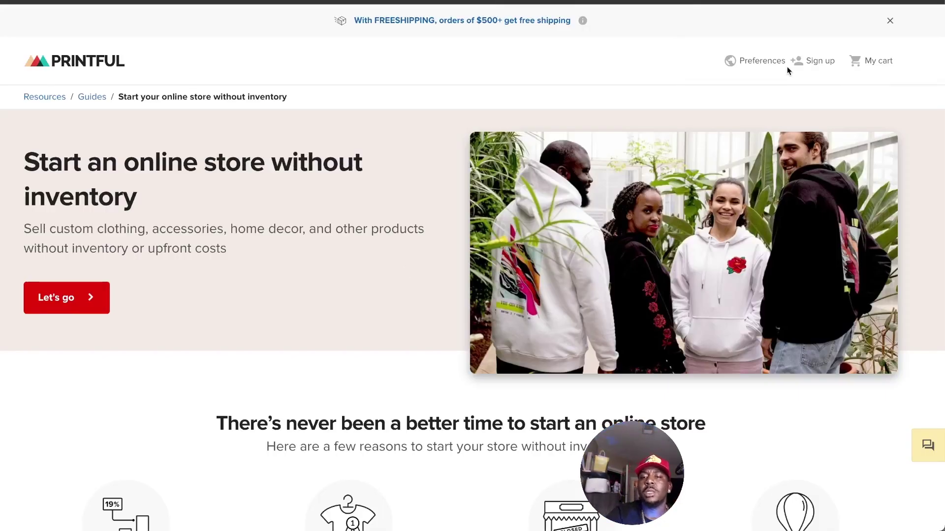
scroll(308, 245, down, 5)
scroll(263, 216, up, 2)
scroll(197, 224, up, 1)
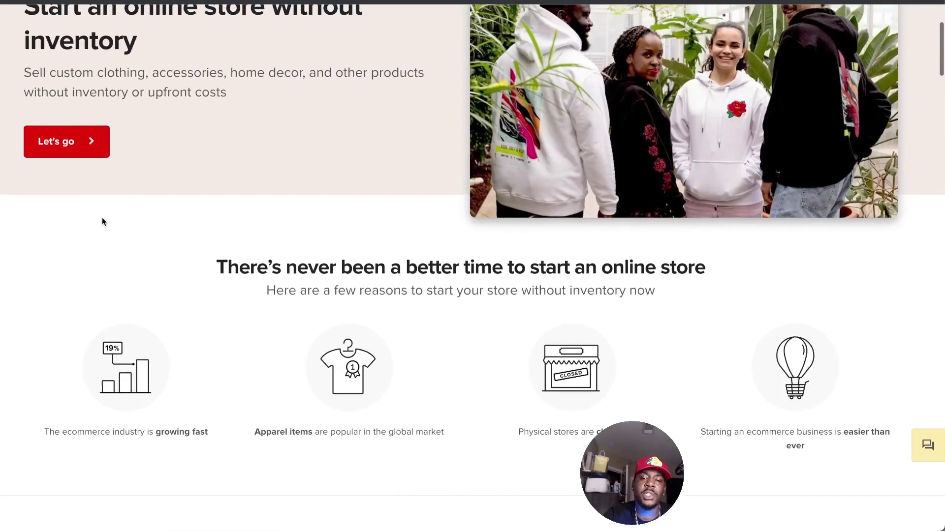
click(54, 141)
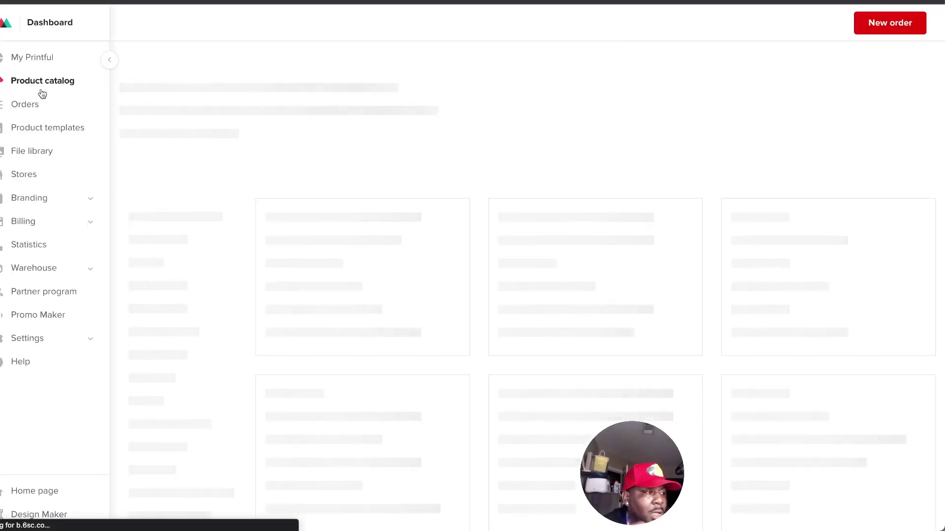
scroll(455, 358, down, 5)
click(454, 358)
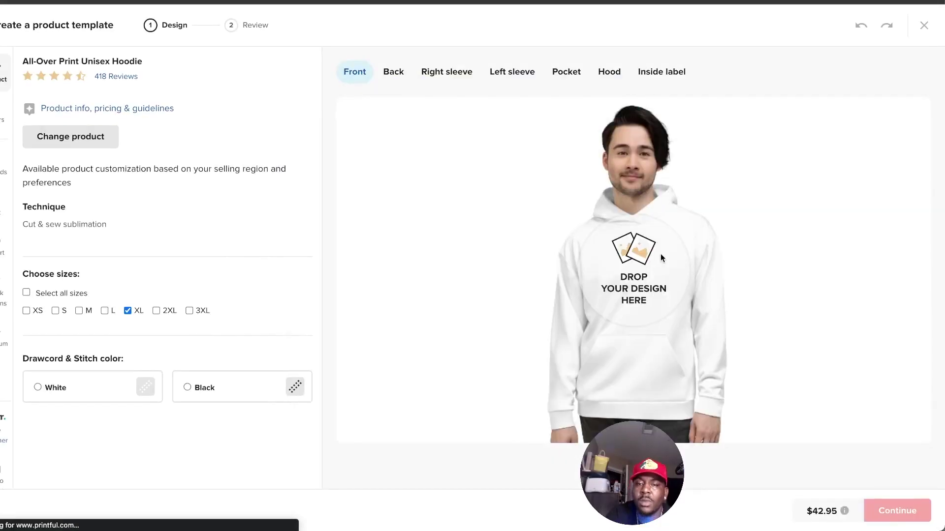
Upload Untitled-3.png as the hoodie's front design and continue to the review.
click(661, 253)
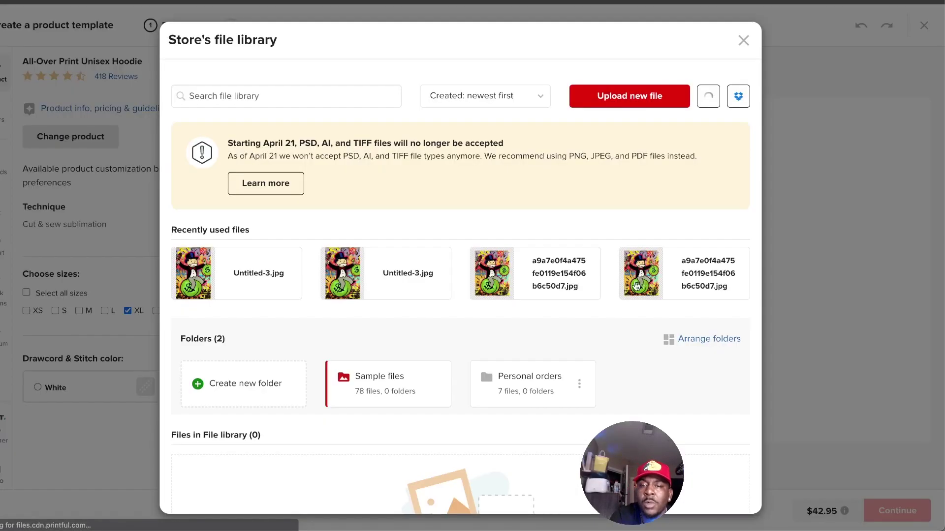
click(618, 96)
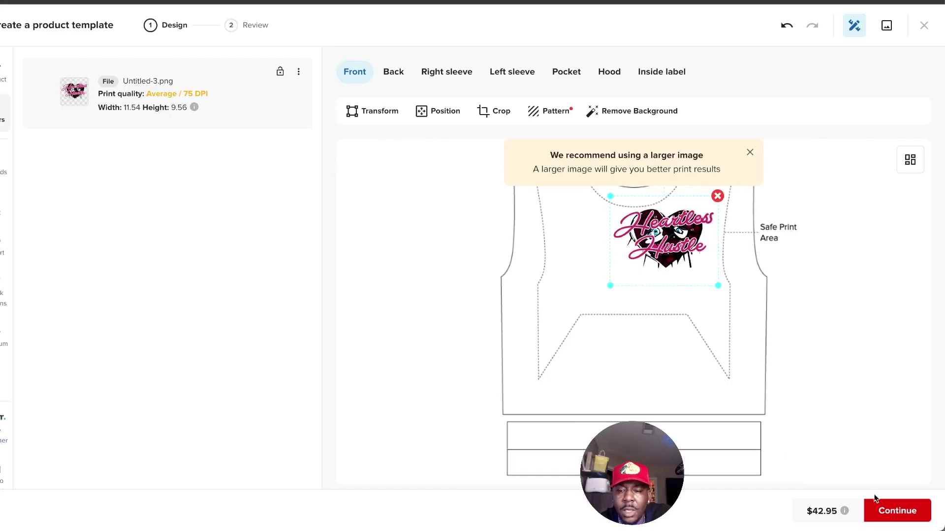
click(875, 501)
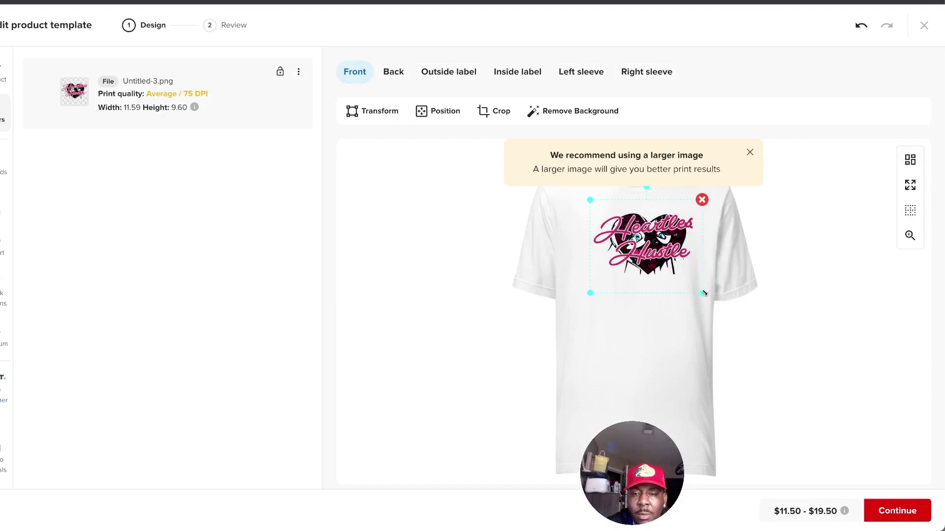
Resize the graphic on the front of the white T-shirt template and continue to the review.
drag(704, 292, 591, 281)
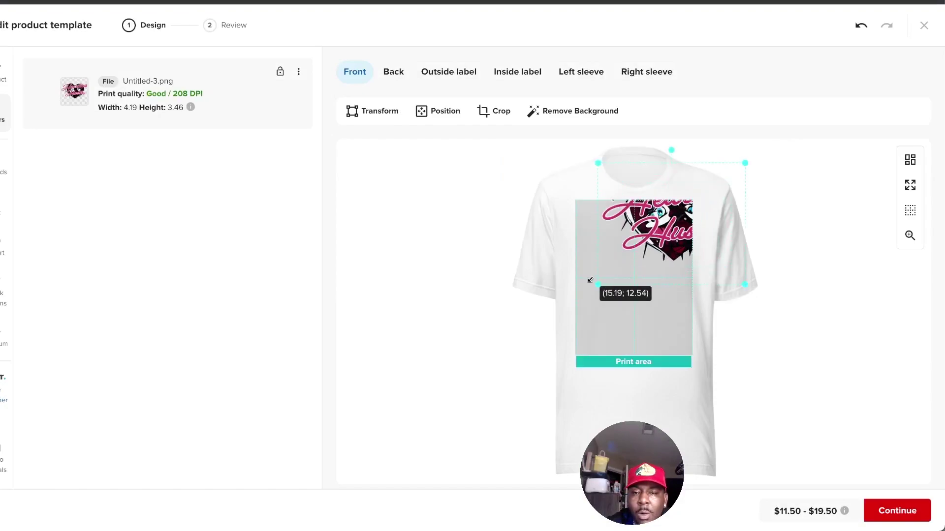
click(875, 506)
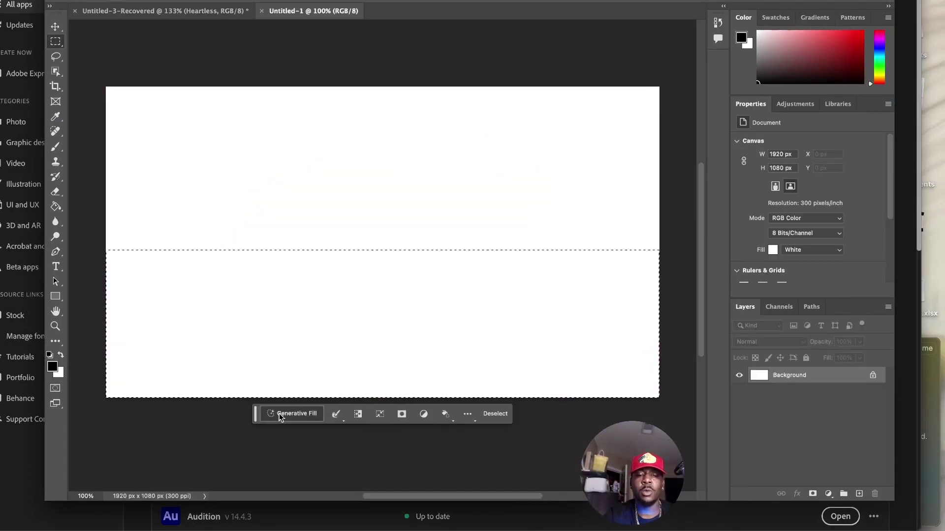
Generate a "wooden table top" in the selected lower half of the Untitled-1 canvas and choose the second variation.
click(291, 414)
text(wooden table)
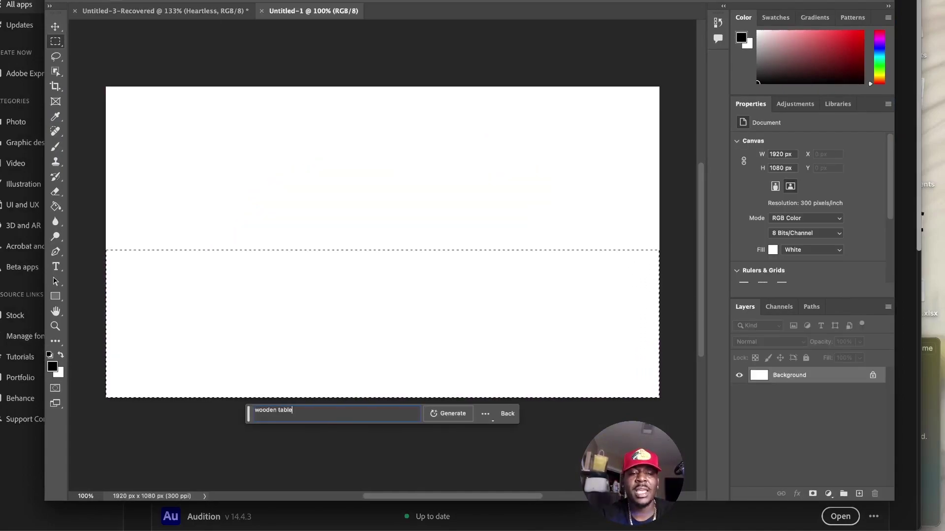
text(top)
key(Return)
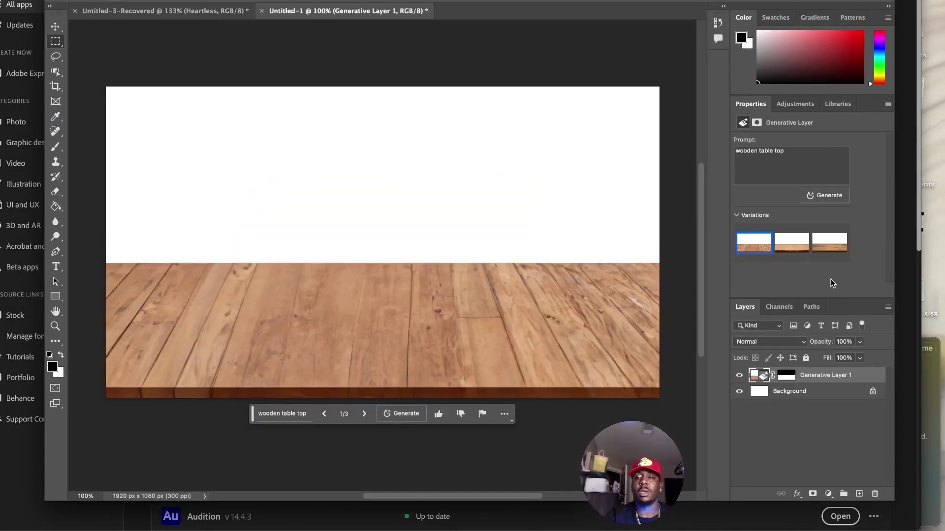
click(791, 243)
click(829, 243)
click(796, 248)
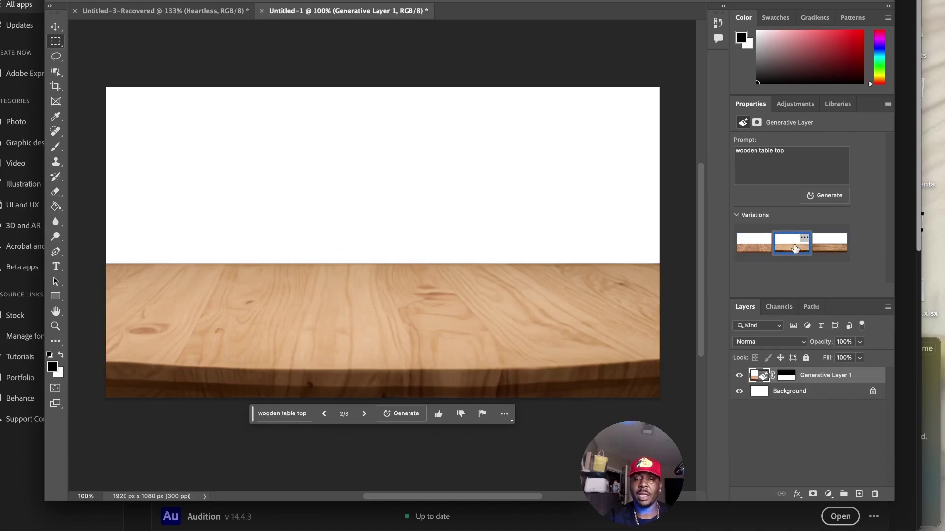
Select the whole canvas on the Background layer and generate a "crowded restaurant out of focus" behind the table.
click(789, 391)
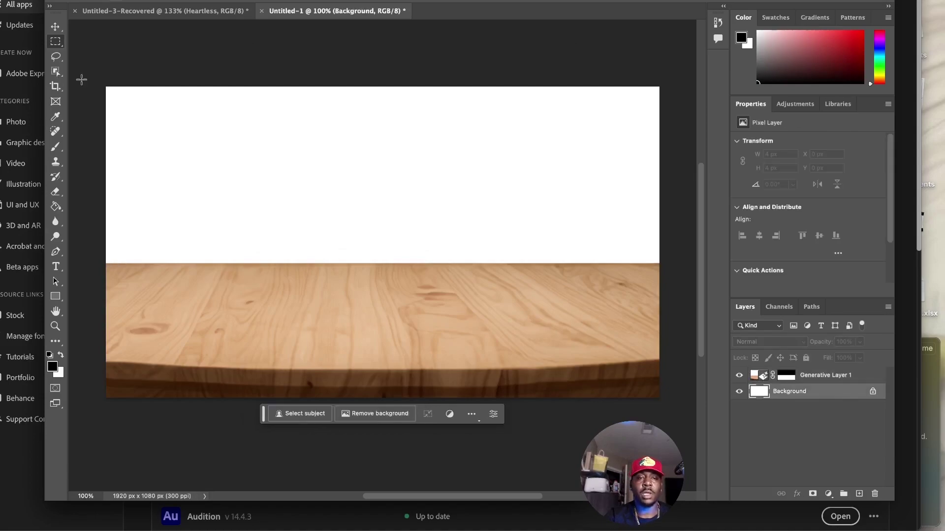
key(ctrl+a)
text(crowded restaurant)
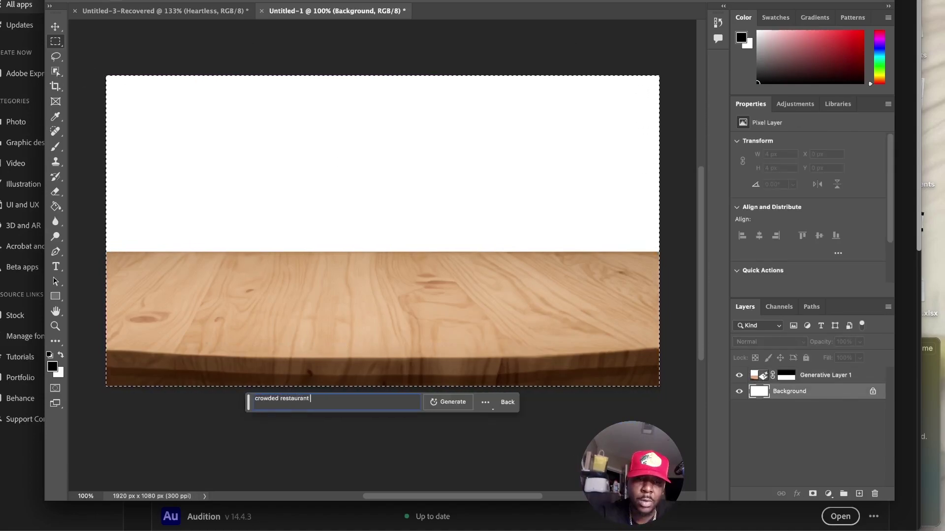
text( out of focus)
key(Return)
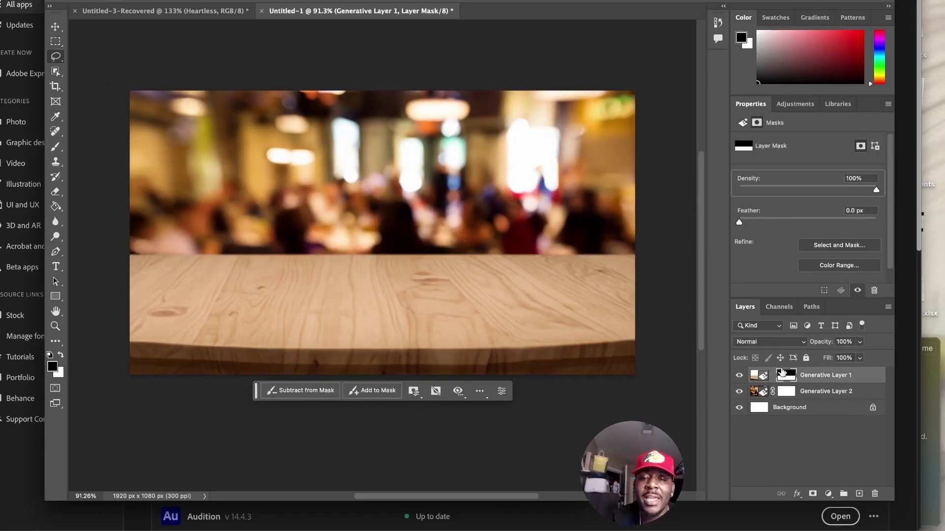
On a new layer, lasso about 1042 × 522 px mid-table and generate "cheeseburger with lettuce unions ketchup tomoatoes shiny bun, double meat pattie with cheese".
key(ctrl+shift+alt+n)
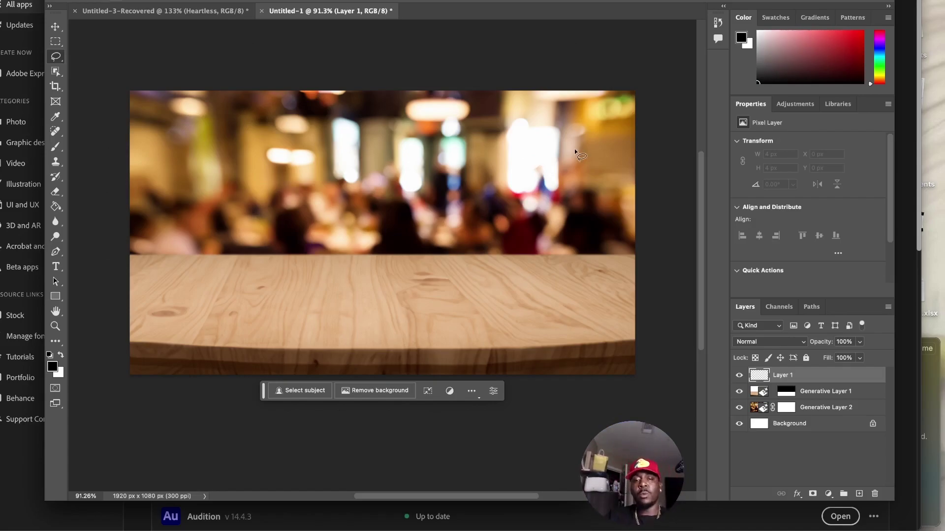
mouse_move(472, 187)
mouse_down()
mouse_move(337, 310)
mouse_move(517, 214)
mouse_move(495, 189)
mouse_up()
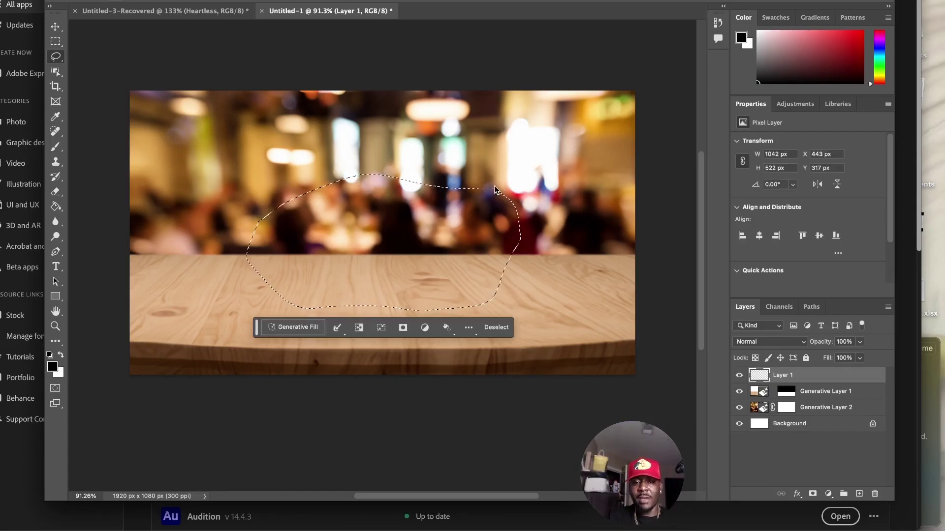
click(295, 327)
text(cheeseburger with lettuce unions ketchup tomatoes shiny bun, double meat pattie with cheese)
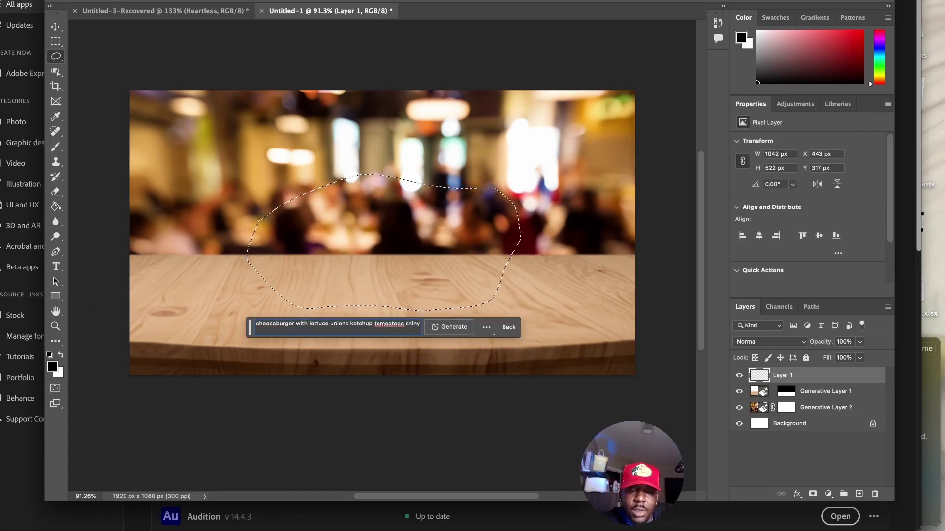
key(Return)
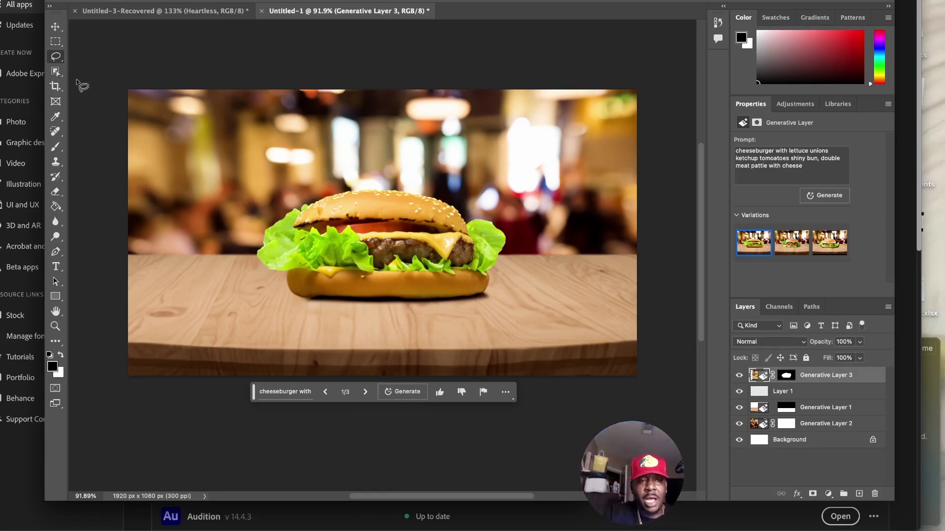
mouse_move(466, 236)
mouse_down()
mouse_move(434, 220)
mouse_move(324, 245)
mouse_up()
key(super+d)
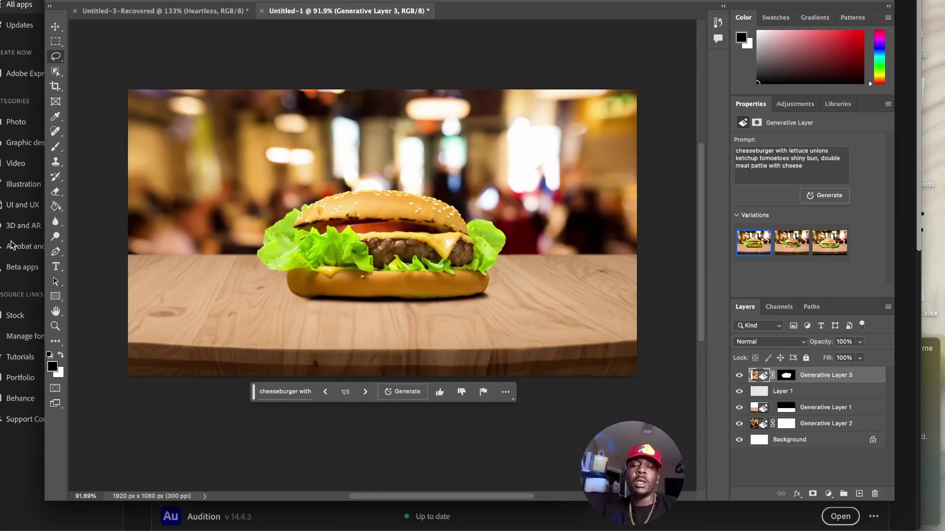
Generate a "small cup" in a lassoed area left of the burger and a "bucket of french fries crinkle cut" to its right, second variation.
mouse_move(273, 204)
mouse_down()
mouse_move(258, 199)
mouse_move(273, 203)
mouse_up()
click(123, 306)
text(small cup)
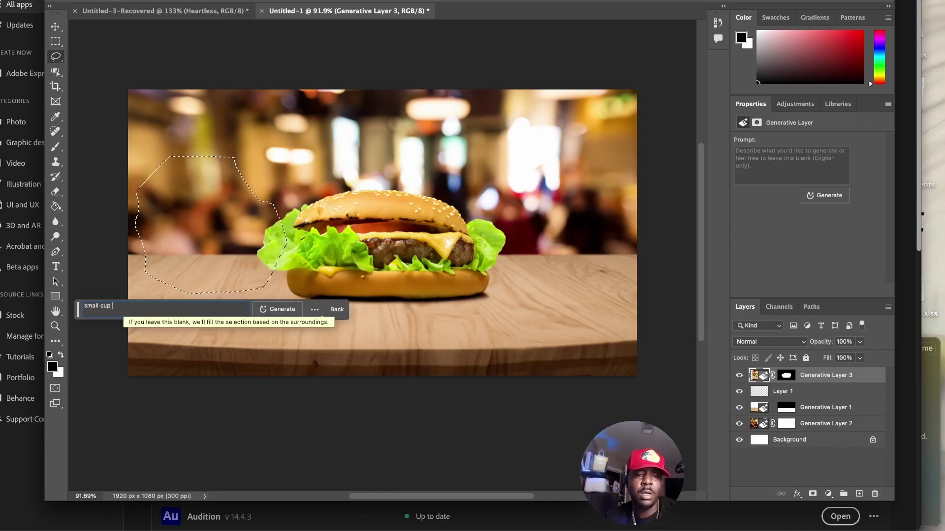
key(Return)
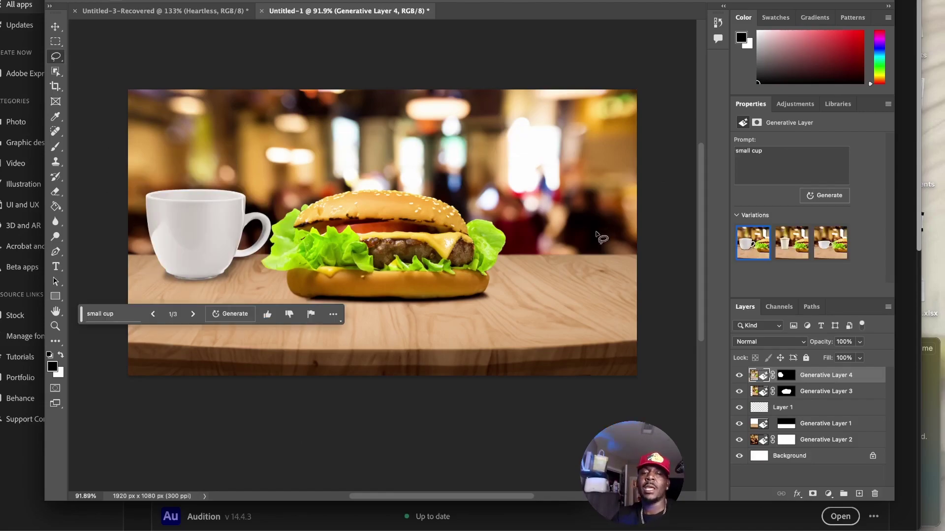
mouse_move(613, 276)
mouse_down()
mouse_move(517, 186)
mouse_move(545, 144)
mouse_move(623, 268)
mouse_up()
text(bucket of french fries crinkle cut)
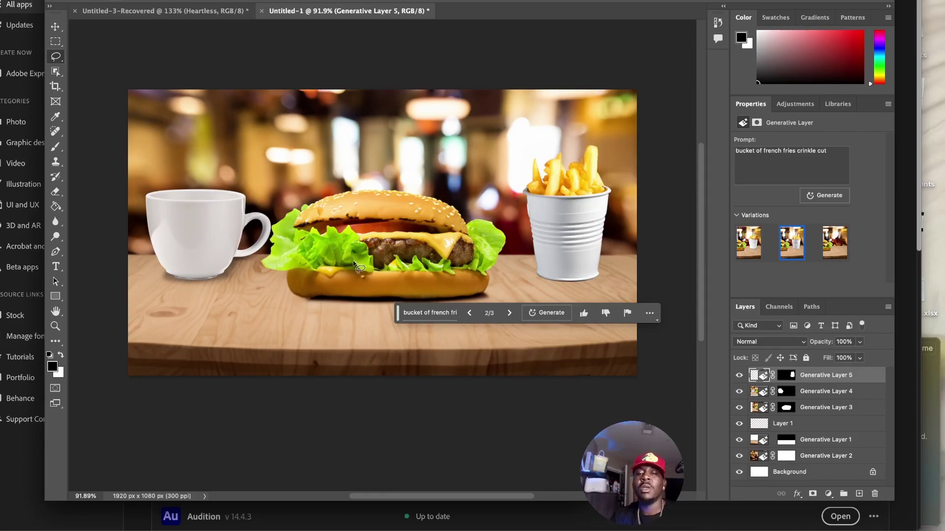
Try generating a "double ice cream scoop strawberry and vanilla" in a lassoed area above the cup.
mouse_move(235, 198)
mouse_down()
mouse_move(148, 188)
mouse_move(167, 120)
mouse_move(216, 108)
mouse_move(235, 125)
mouse_move(238, 195)
mouse_up()
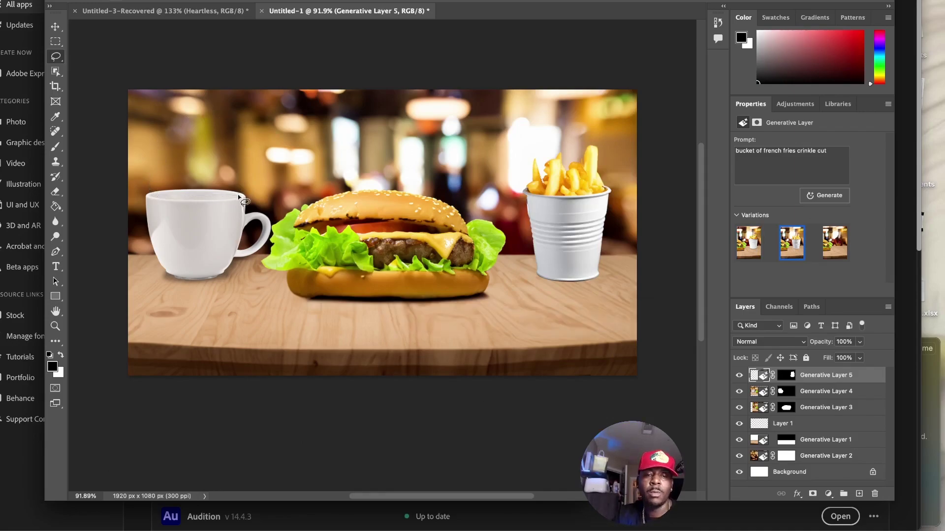
text(double ish steam rising up)
key(Return)
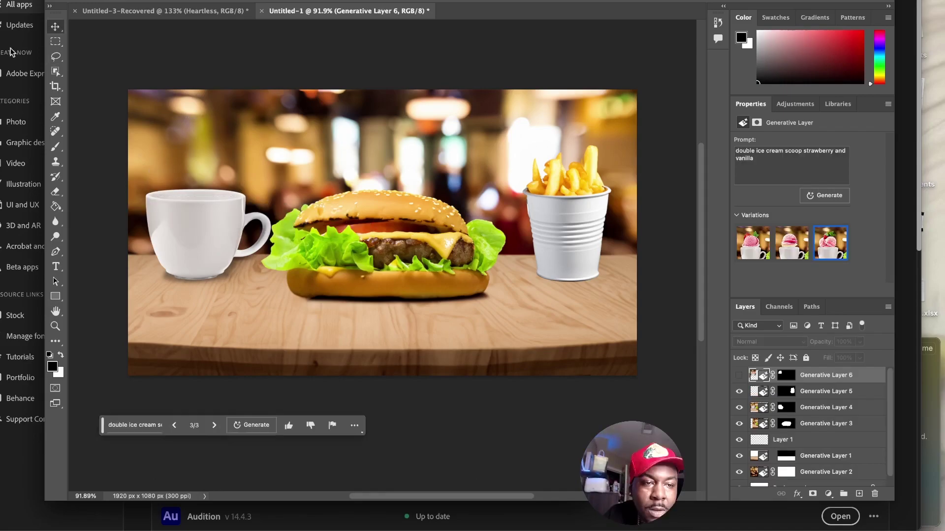
Lasso a rounded area over the cup's rim, generate a "scoop of strawberry icecream" there and choose the second variation.
scroll(139, 226, up, 2)
click(139, 226)
text(scoop of strawberry icecream)
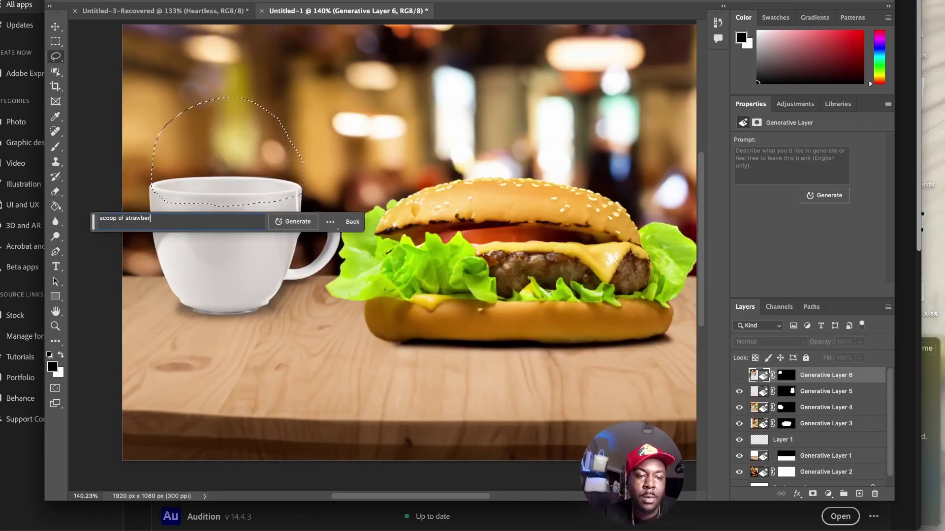
key(Return)
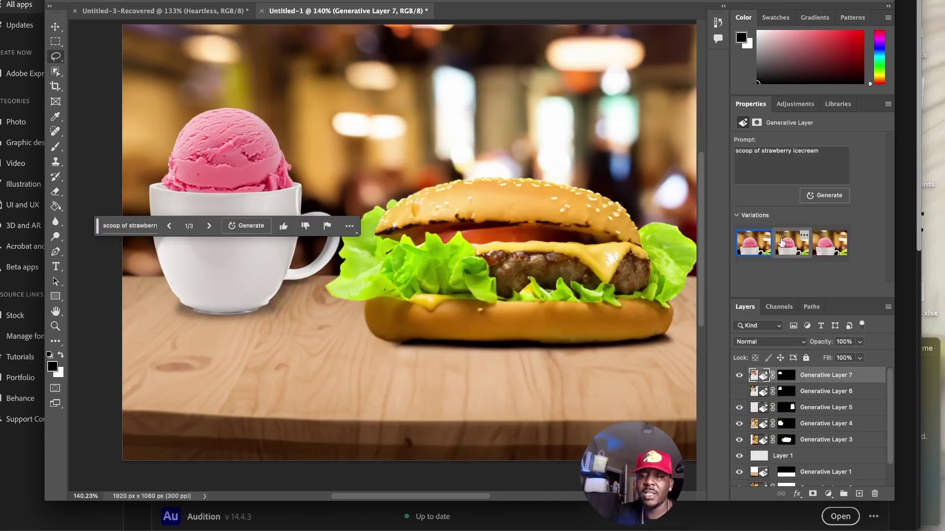
click(783, 241)
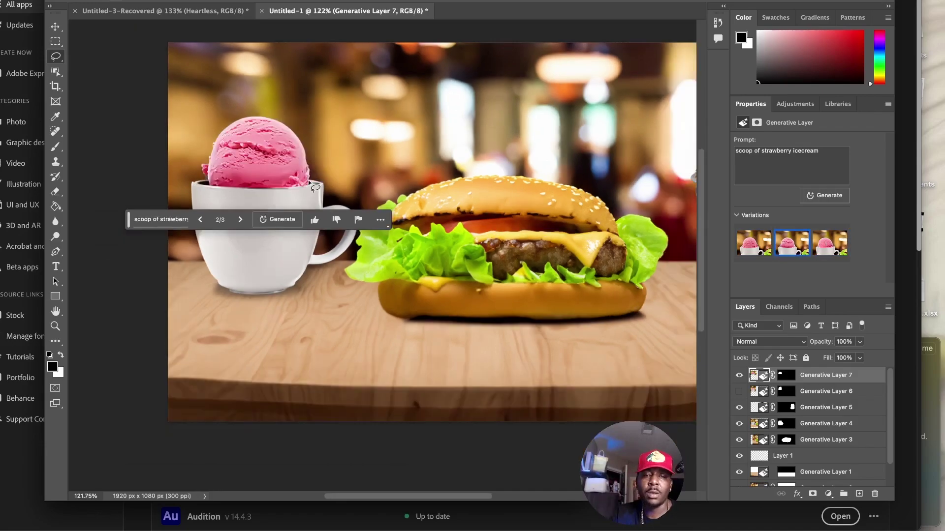
Lasso a narrow area rising from the cup's rim beside the ice cream and generate "straw drinking", using the second variation.
scroll(474, 177, down, 2)
drag(309, 185, 320, 99)
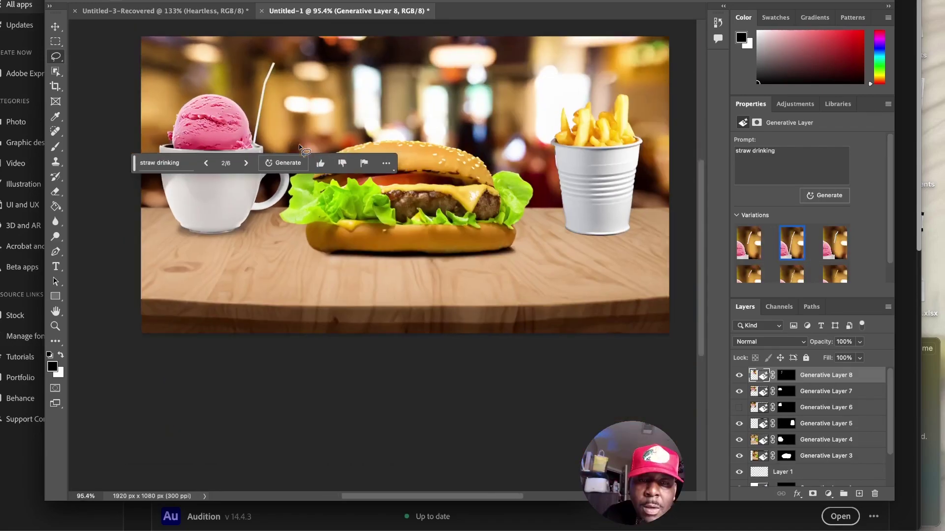
scroll(342, 153, up, 3)
Add white Anton text "$5.99" directly above Generative Layer 2, enlarged to 74.92 pt behind the food, and "ALL DAY" over it at 40.96 pt.
scroll(816, 414, down, 3)
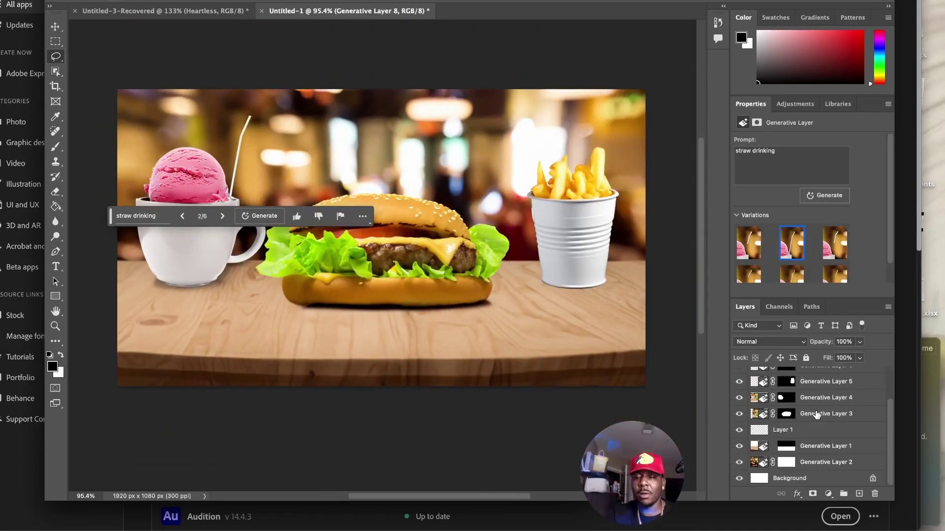
click(827, 464)
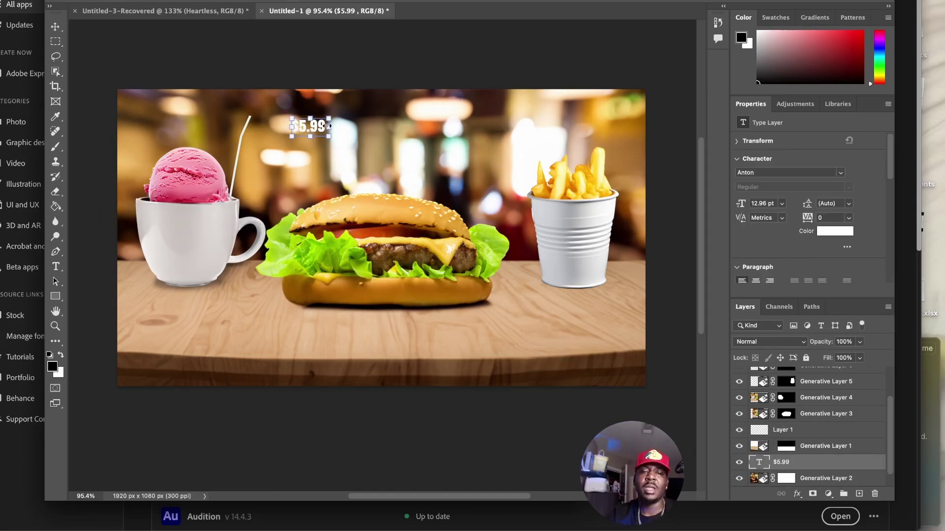
drag(328, 126, 532, 132)
key(t)
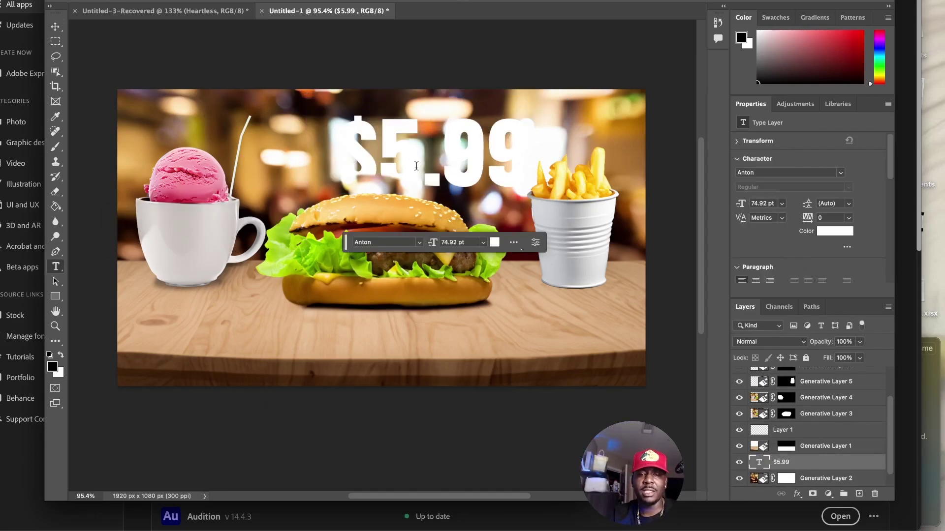
key(v)
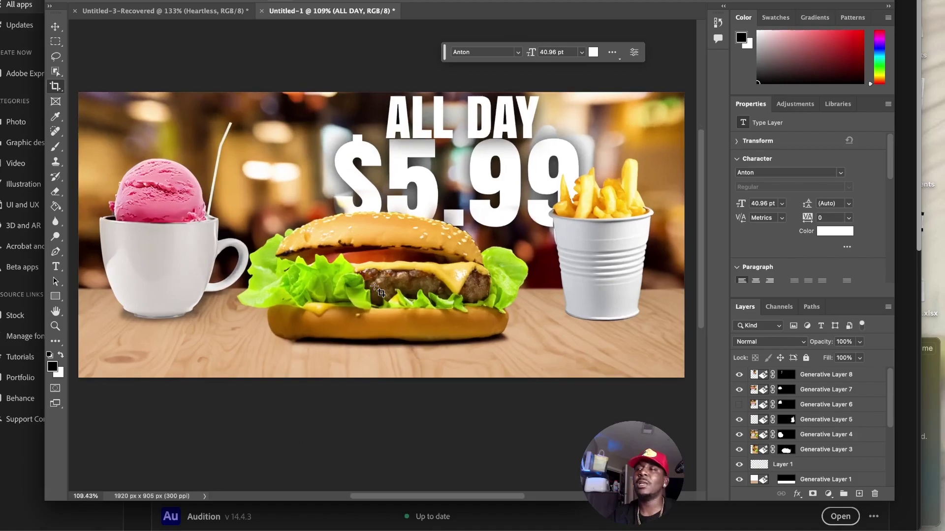